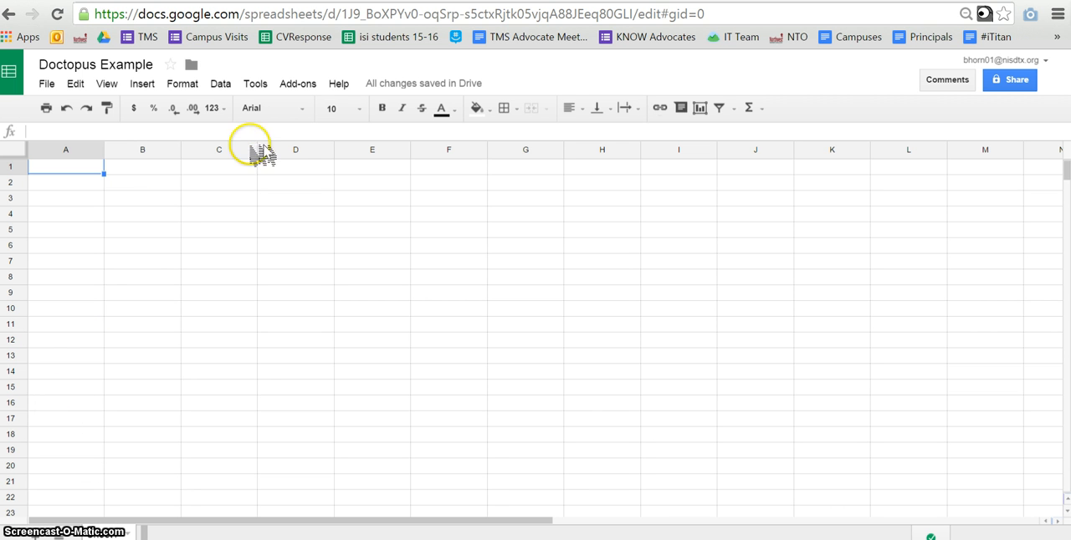
Launch the Doctopus add-on in the Doctopus Example spreadsheet
click(302, 86)
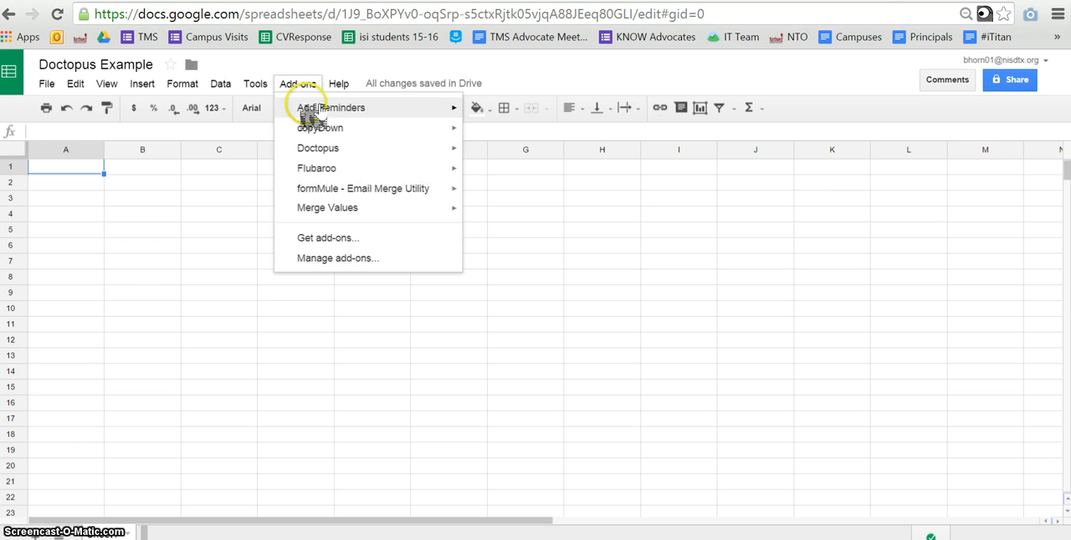
mouse_move(318, 154)
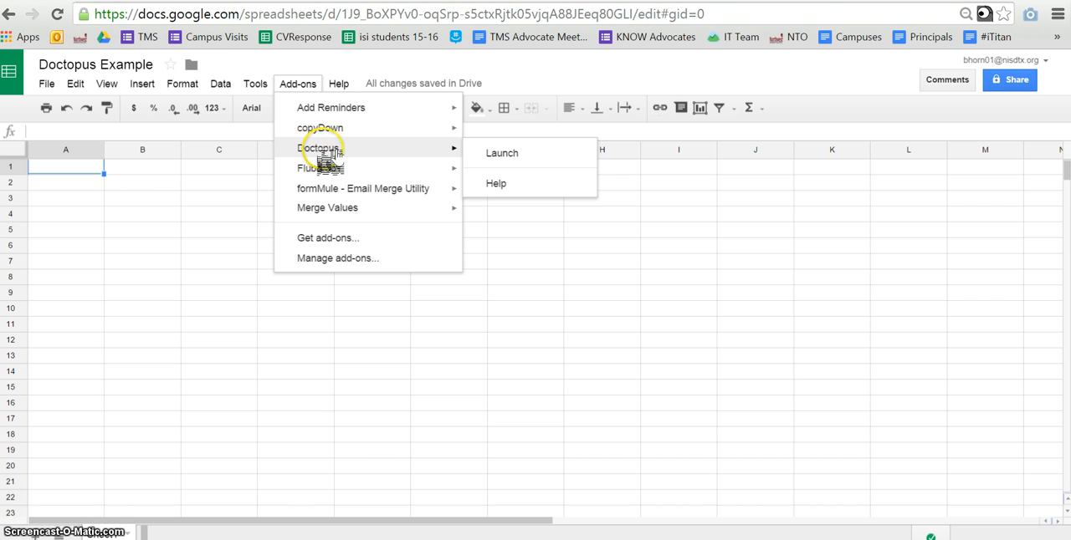
click(502, 153)
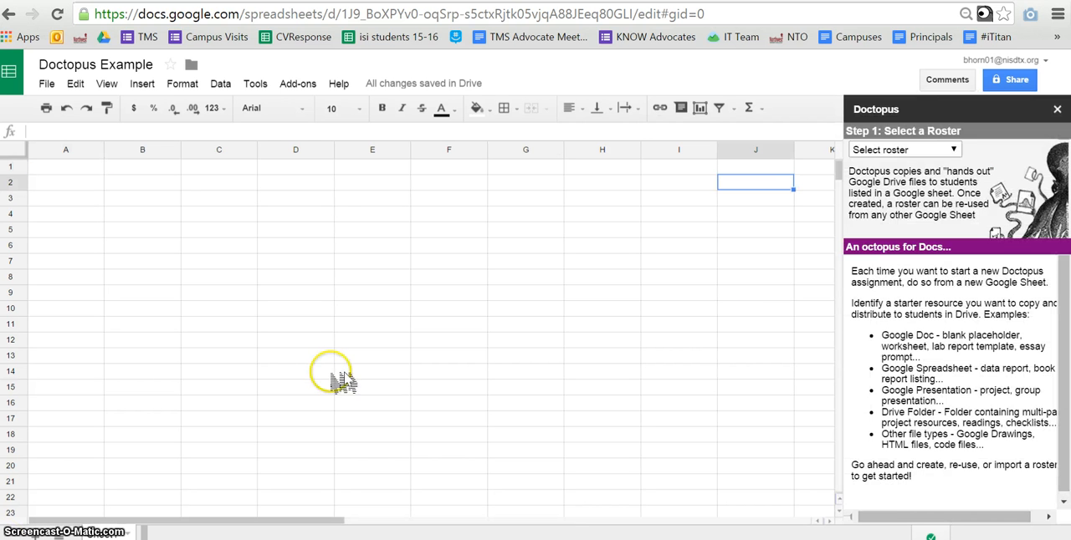
Choose to build a new Doctopus roster using the "on this Sheet" method
click(952, 151)
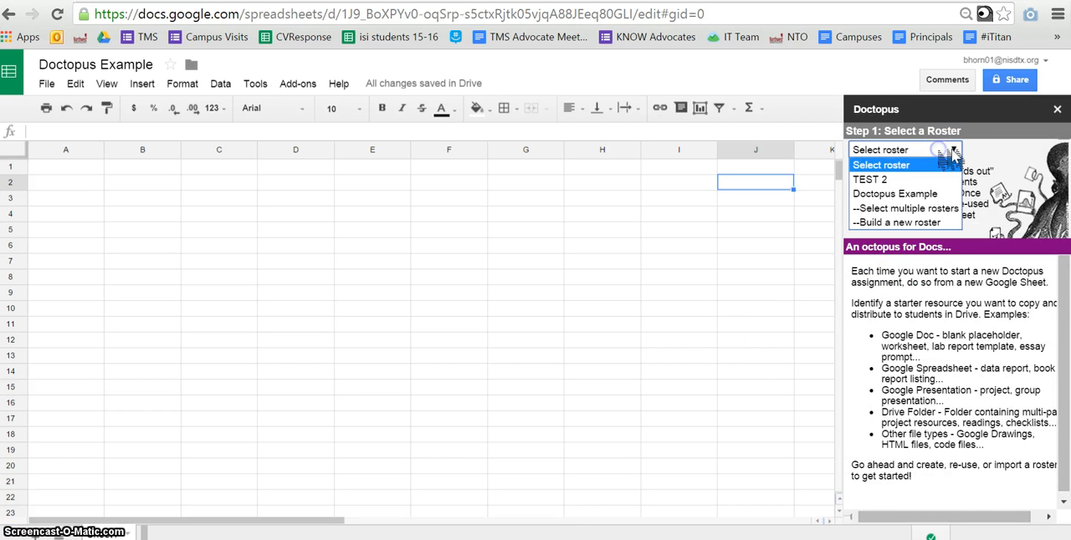
click(928, 223)
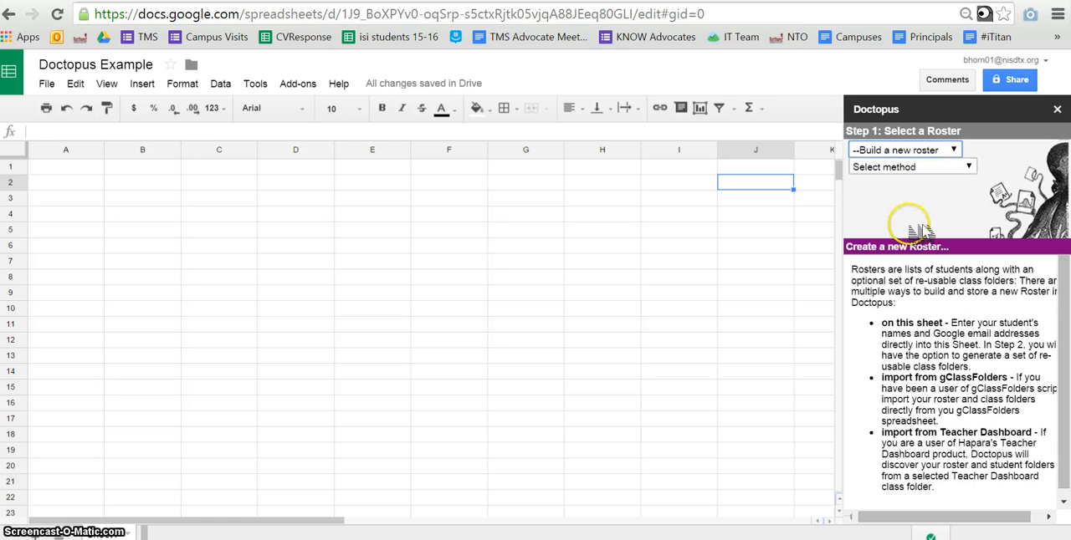
click(952, 153)
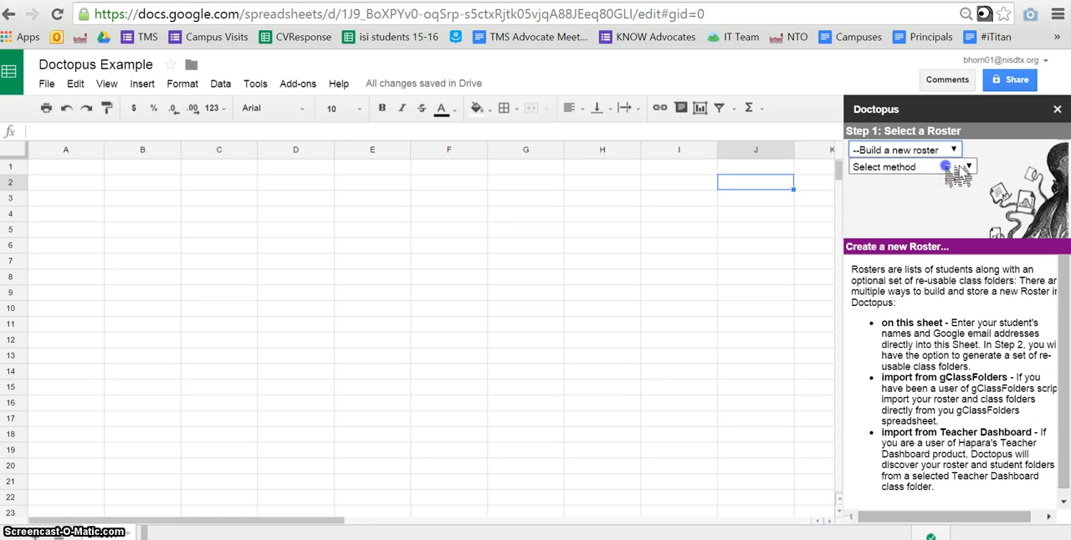
click(957, 167)
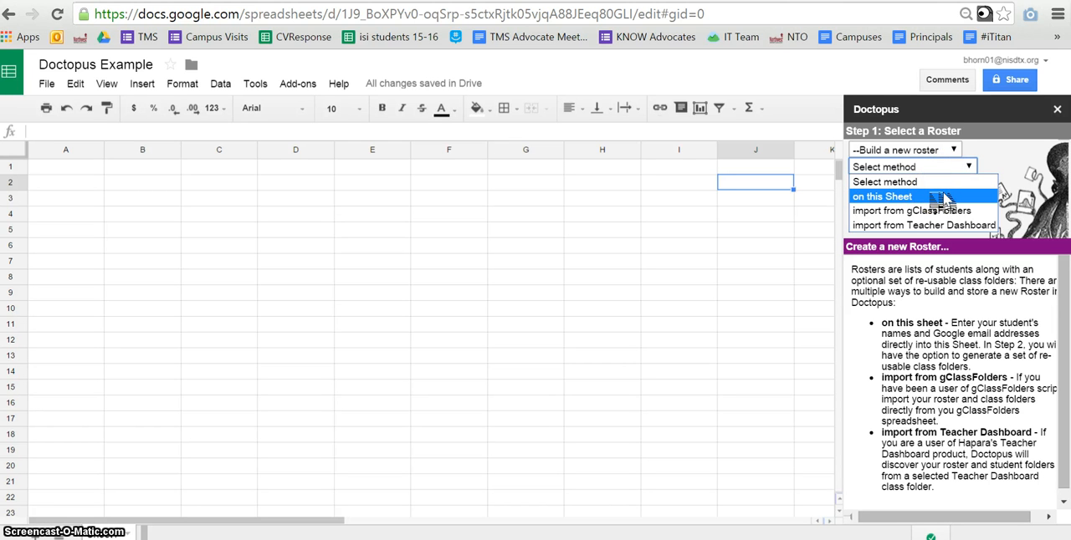
click(935, 195)
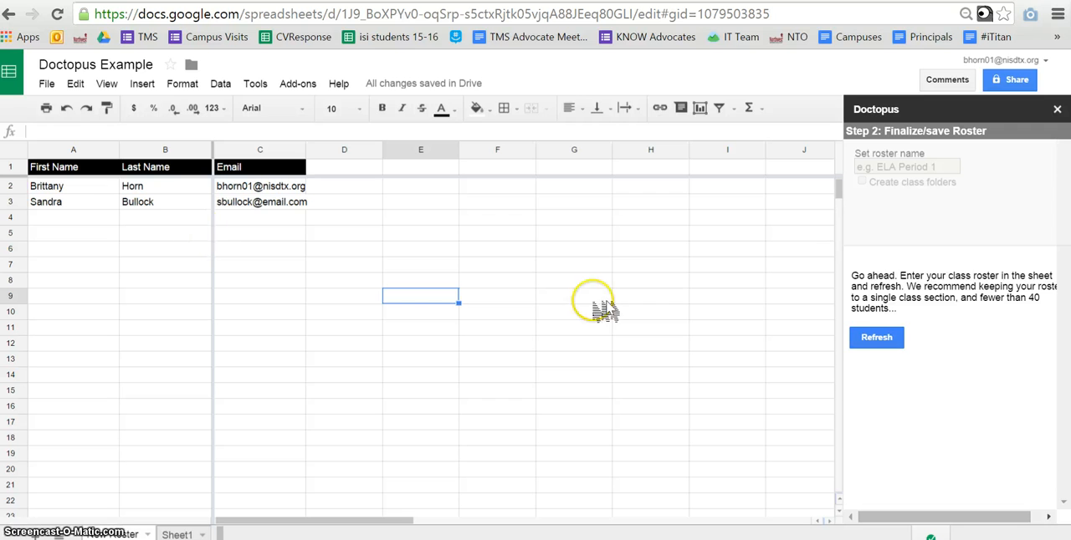
Finalize the entered class roster as Doctopus Example with created and shared class folders, and save it
click(879, 340)
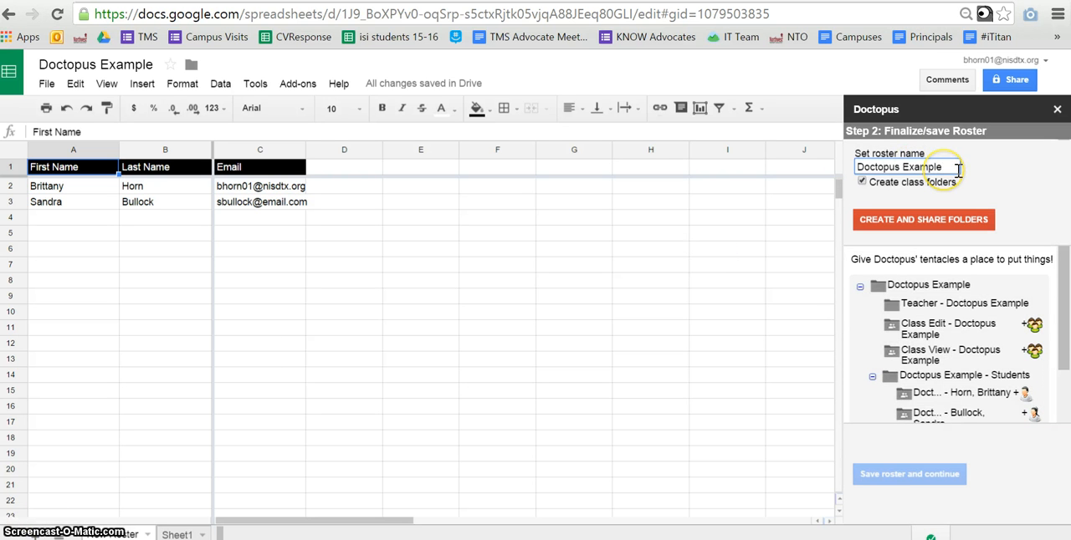
click(963, 224)
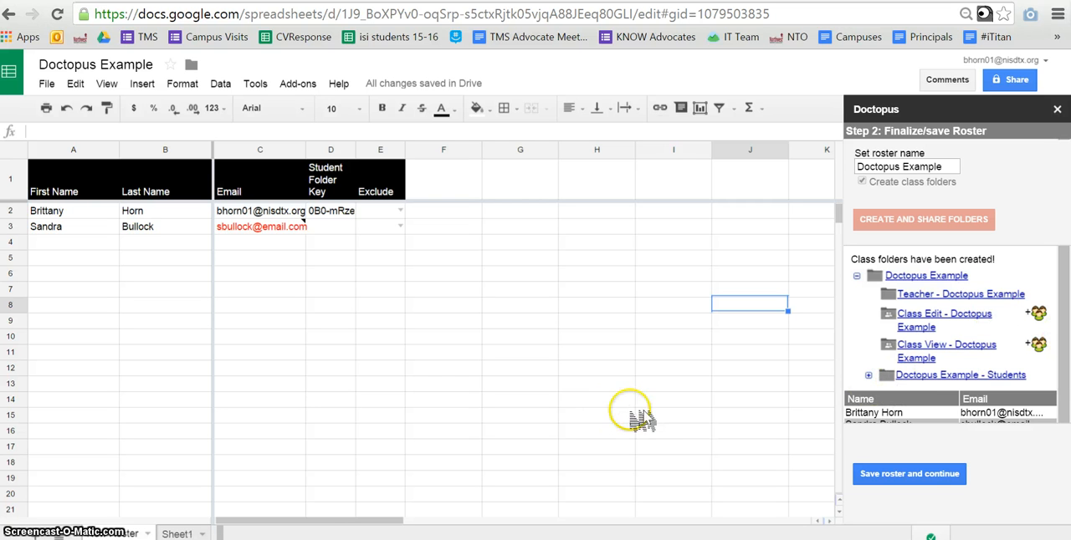
click(276, 227)
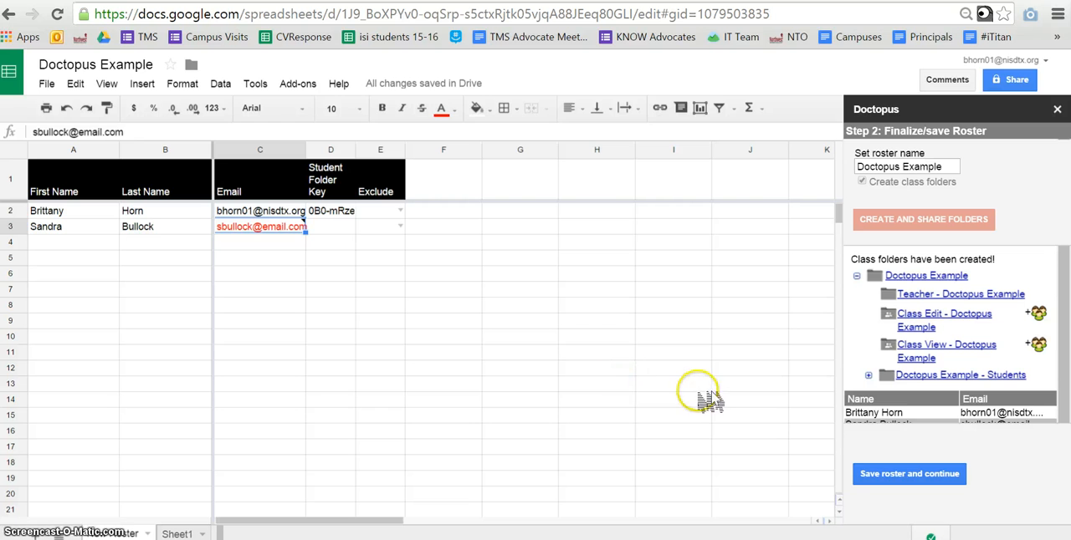
click(910, 479)
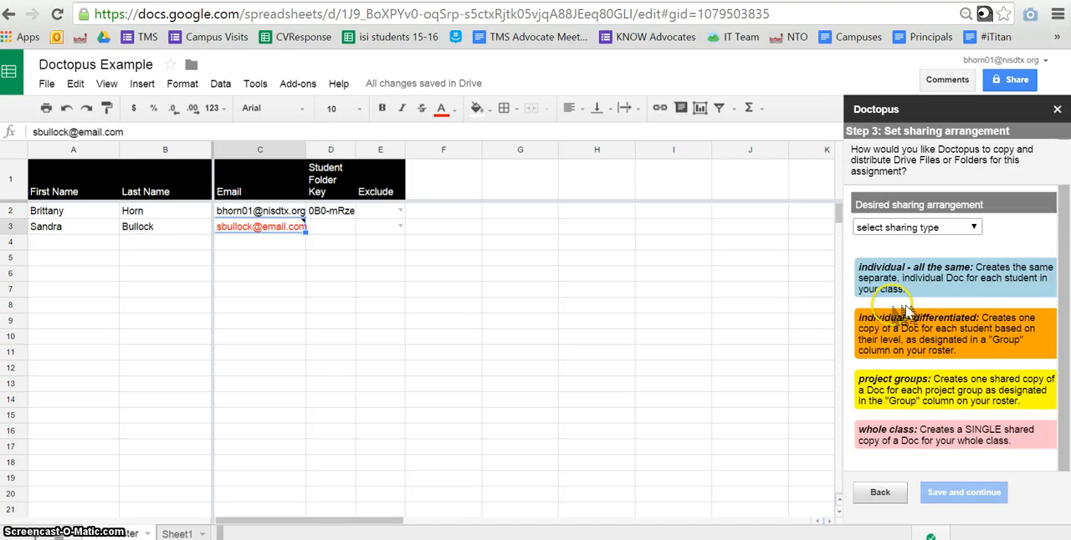
Set the sharing arrangement to "individual - all the same", keeping the default access levels, and save it
click(941, 230)
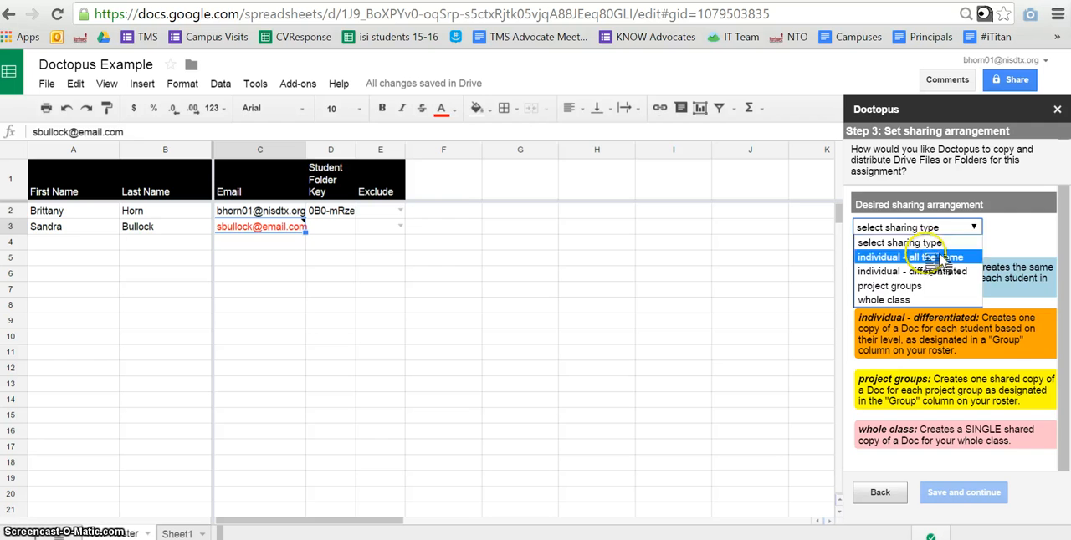
click(937, 259)
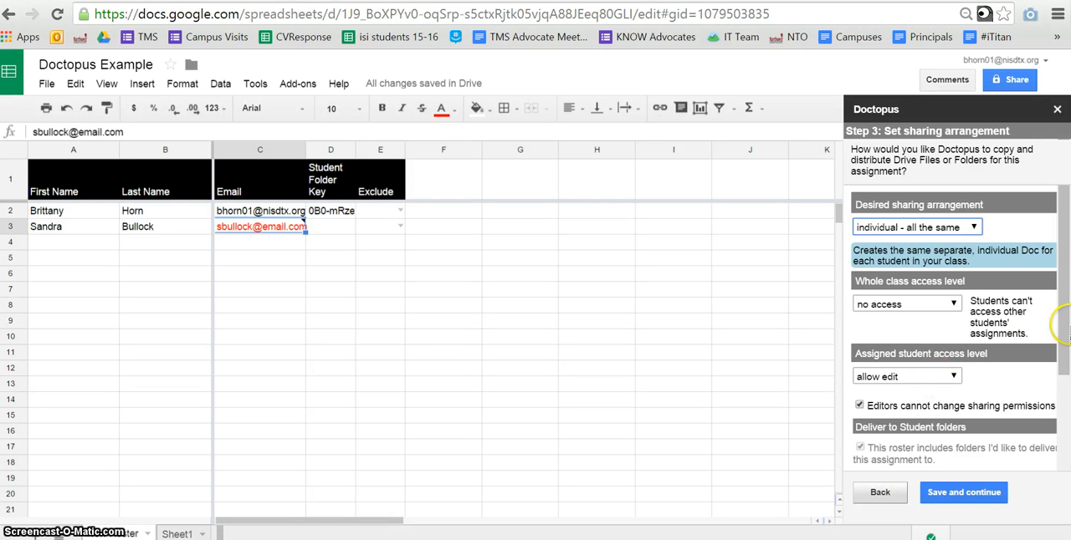
drag(1063, 321, 1066, 391)
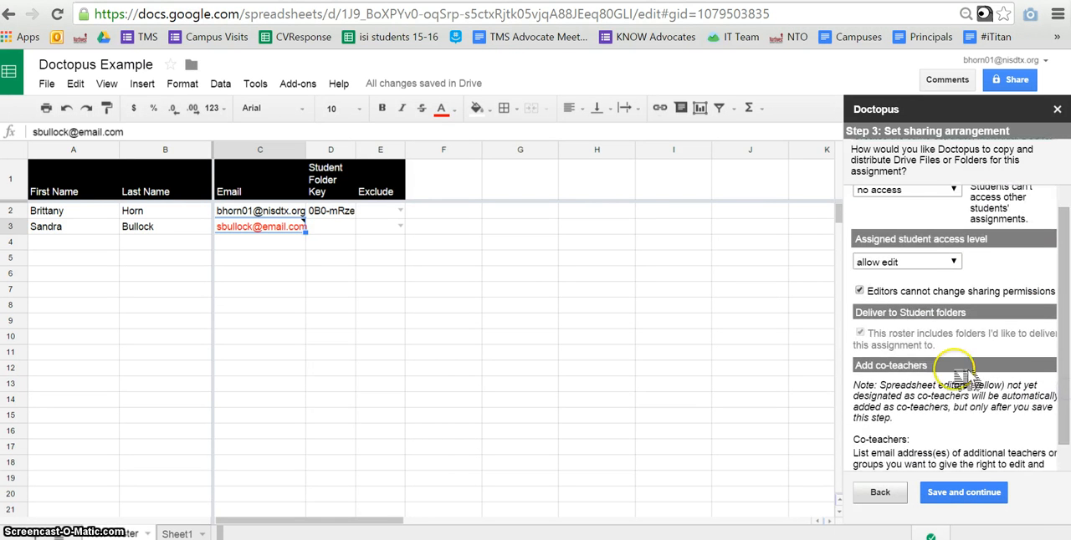
click(963, 493)
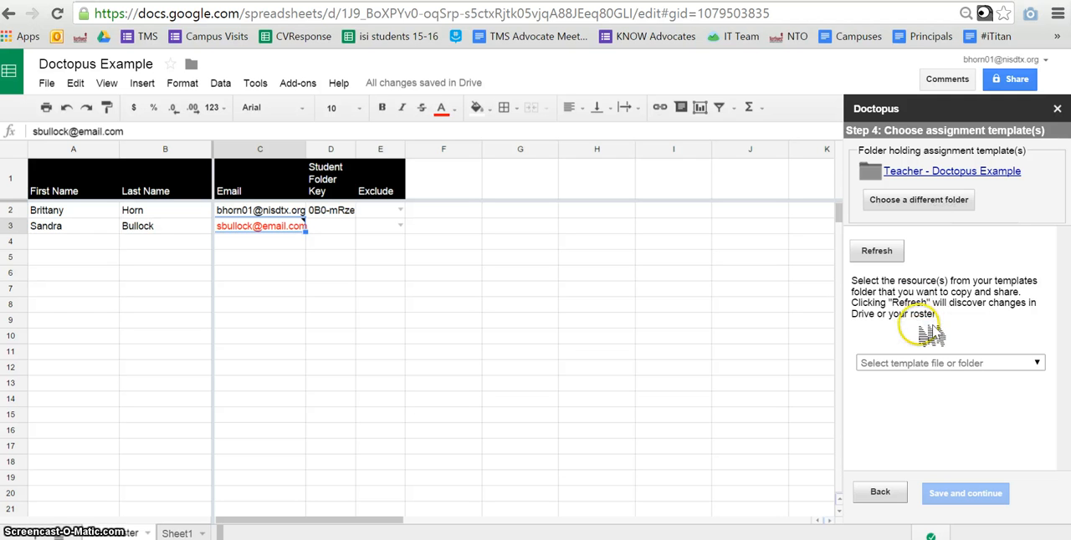
Check the Teacher - Doctopus Example folder in Drive and save its SAT Style Persuasive Essay document as the assignment template
click(938, 364)
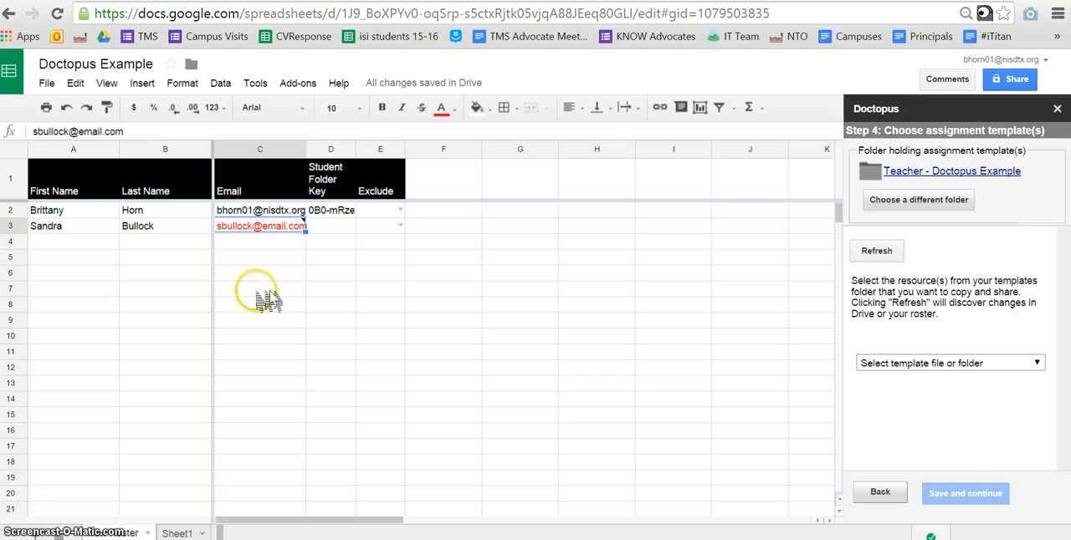
key(ctrl+shift+Tab)
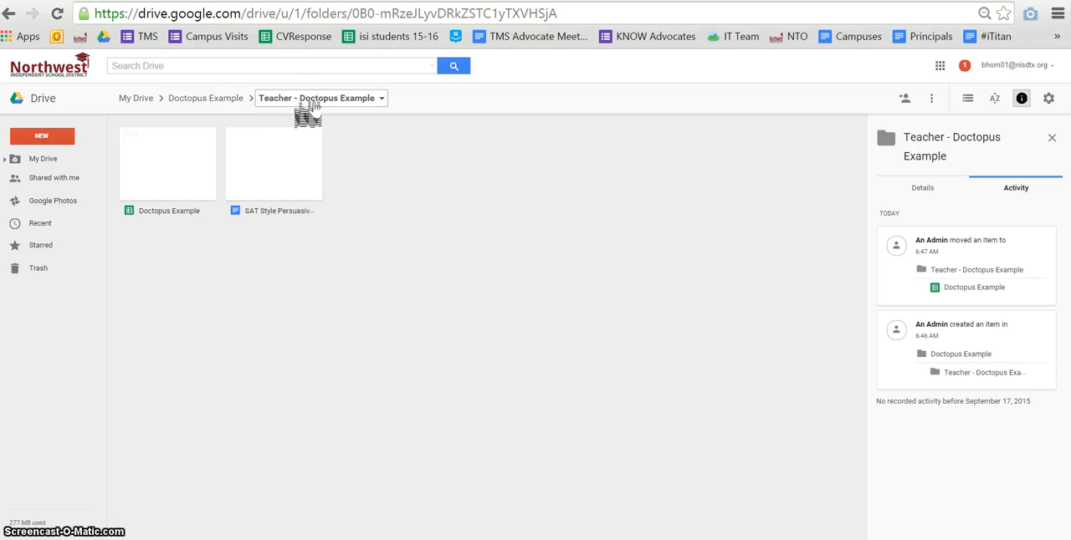
double_click(281, 198)
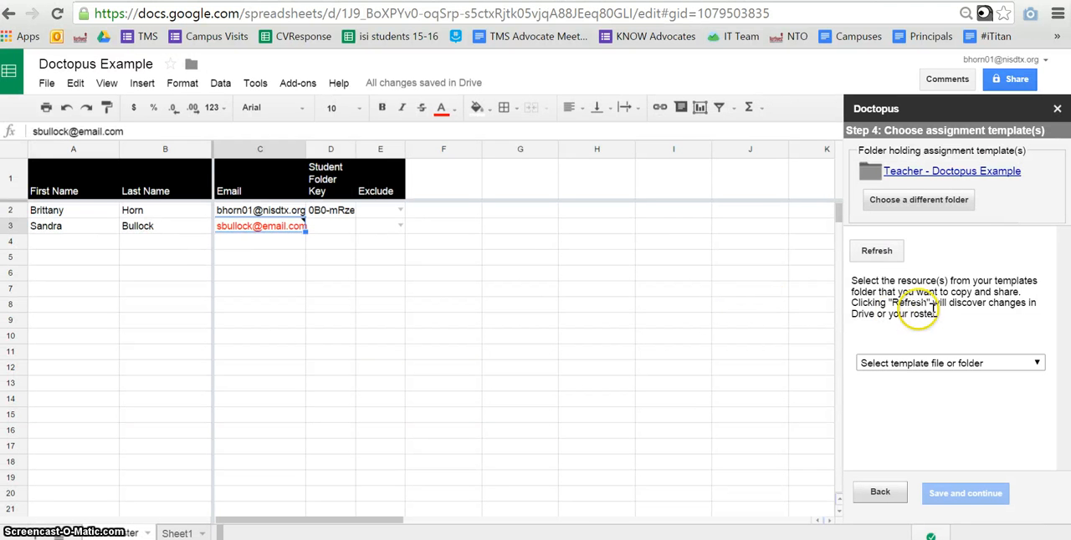
click(875, 251)
click(966, 364)
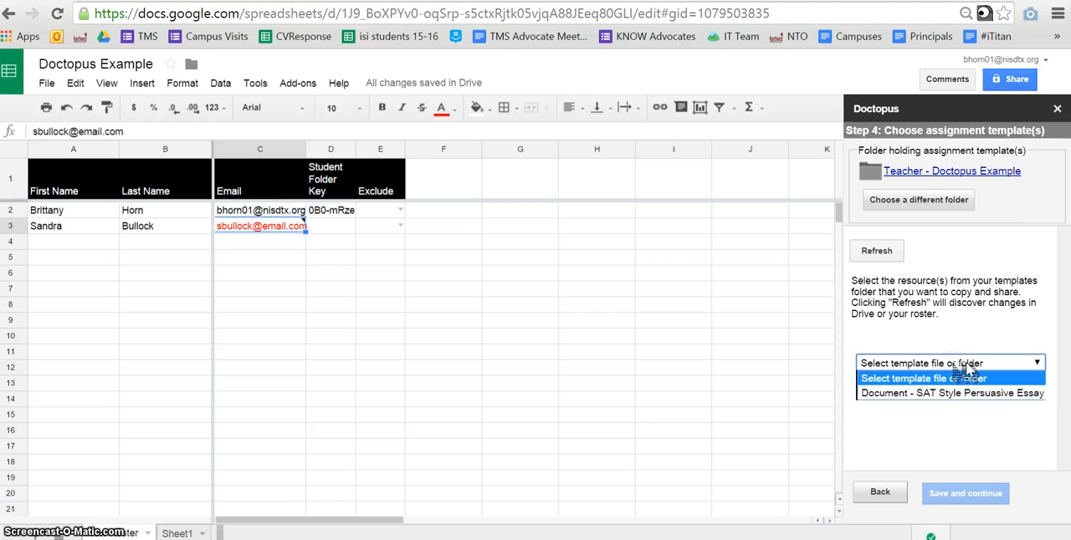
click(968, 394)
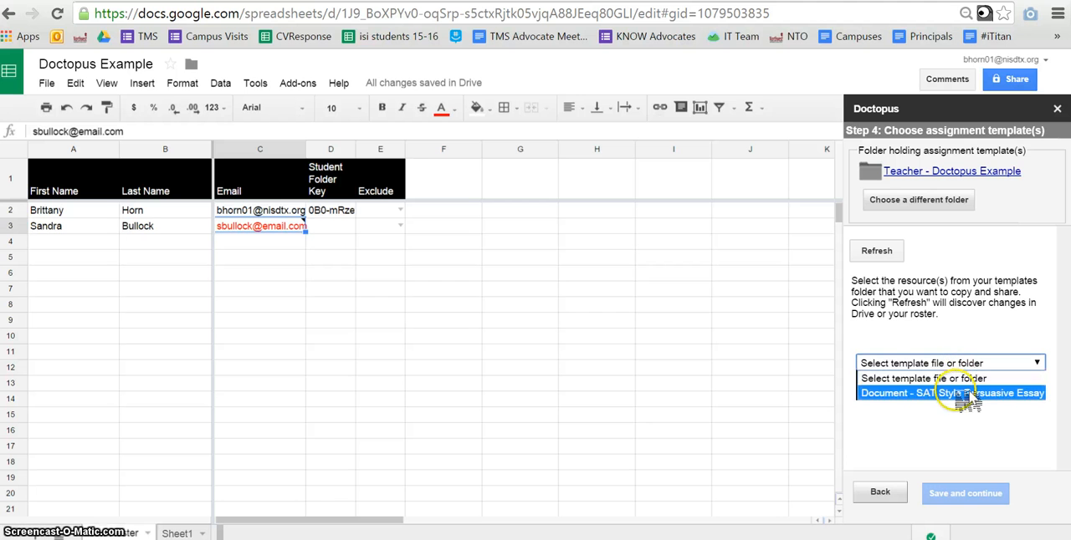
click(963, 493)
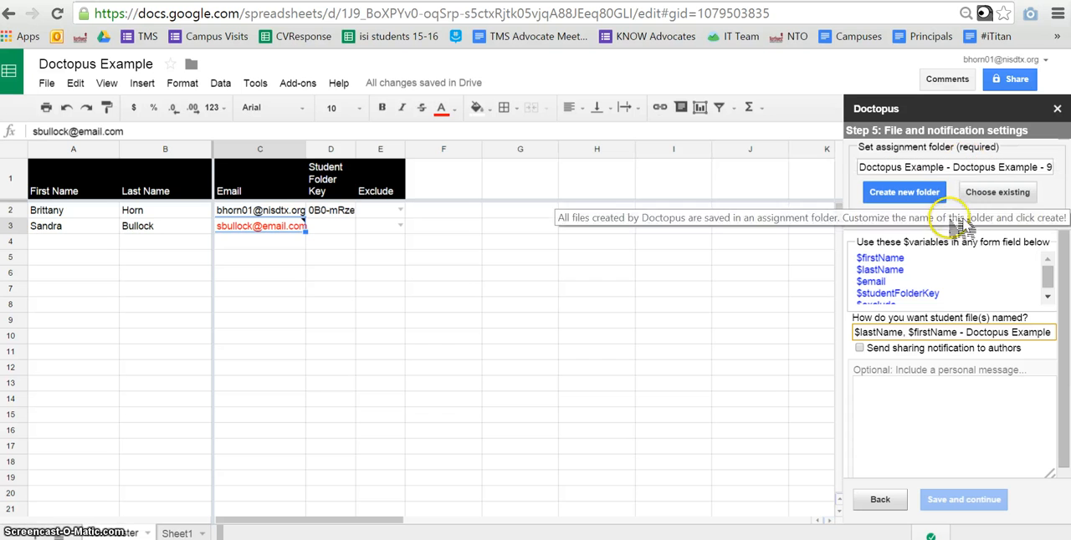
Enable sharing notifications to authors, choose the existing student folder inside Doctopus Example - Students as the assignment folder, and save the settings
click(965, 333)
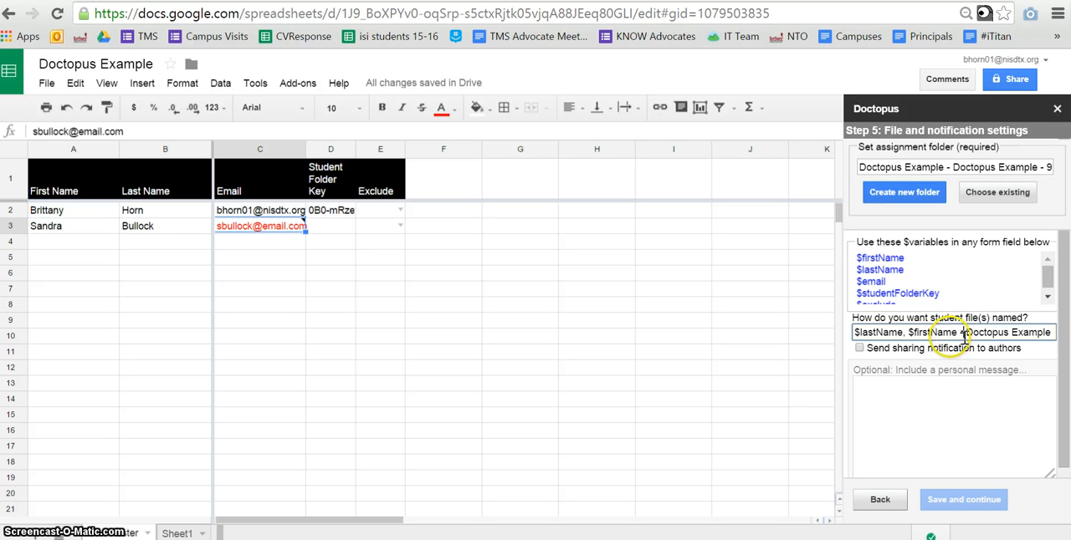
click(860, 348)
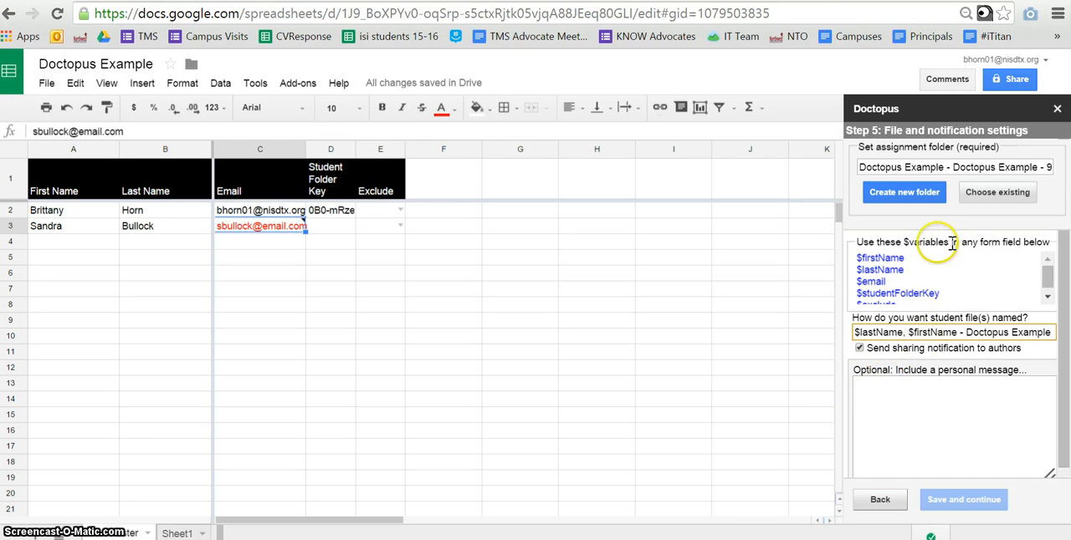
click(997, 192)
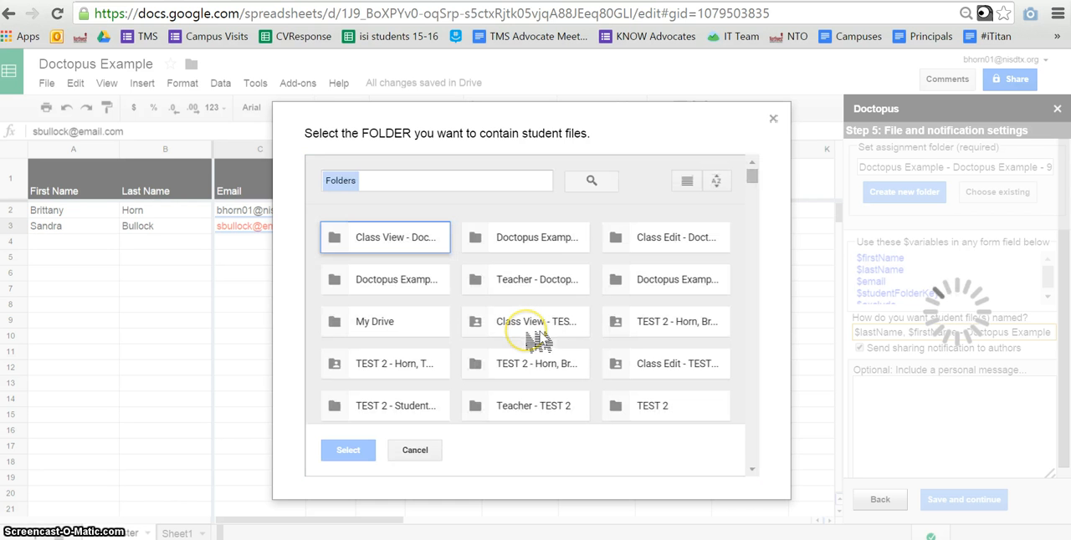
double_click(416, 281)
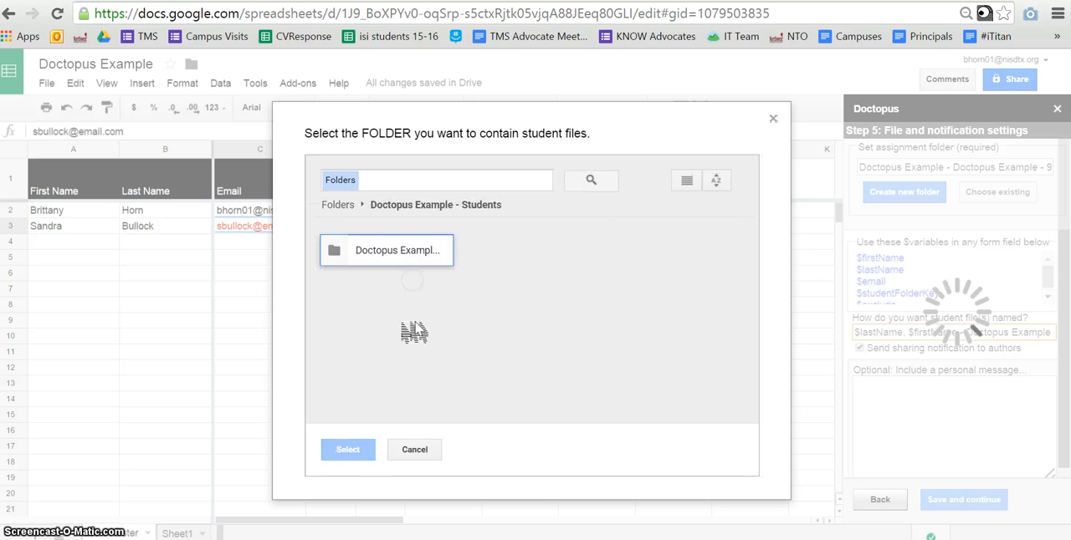
click(398, 255)
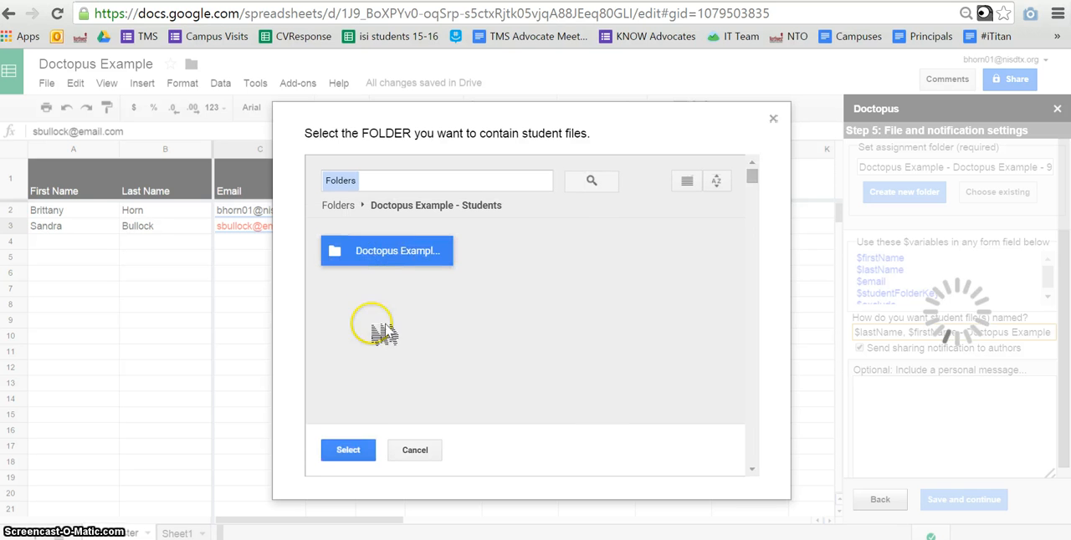
click(355, 449)
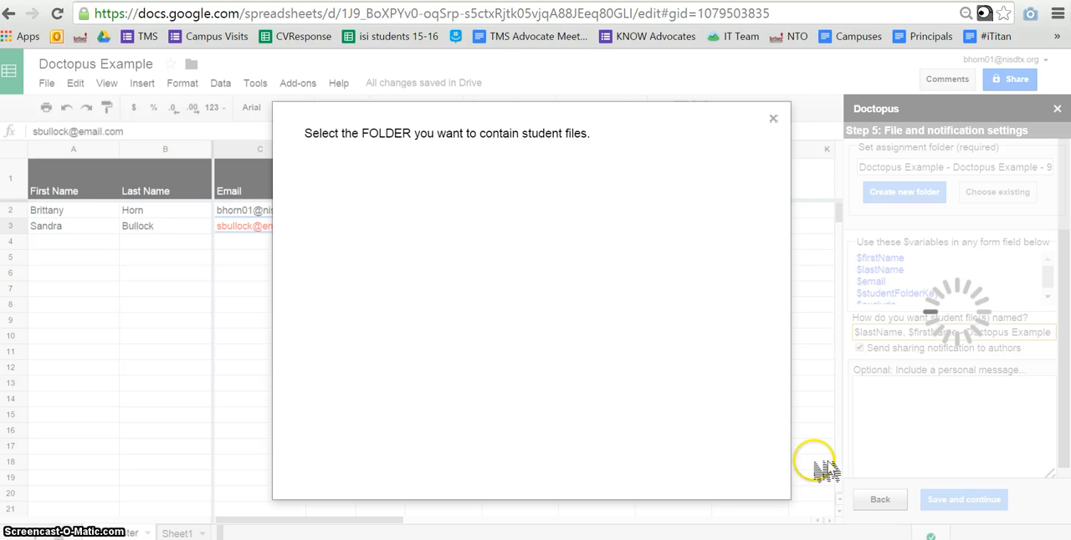
click(944, 498)
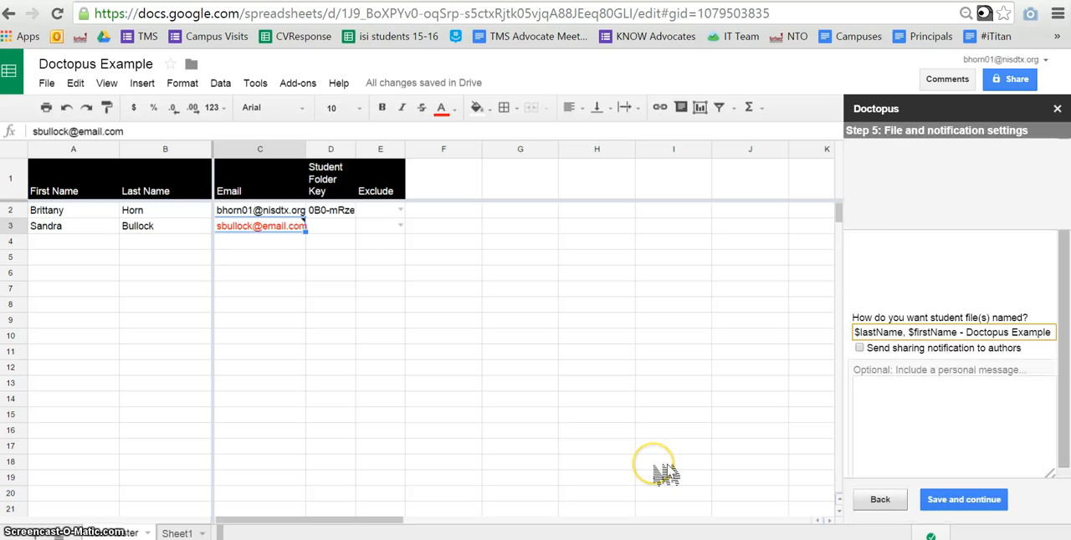
click(974, 502)
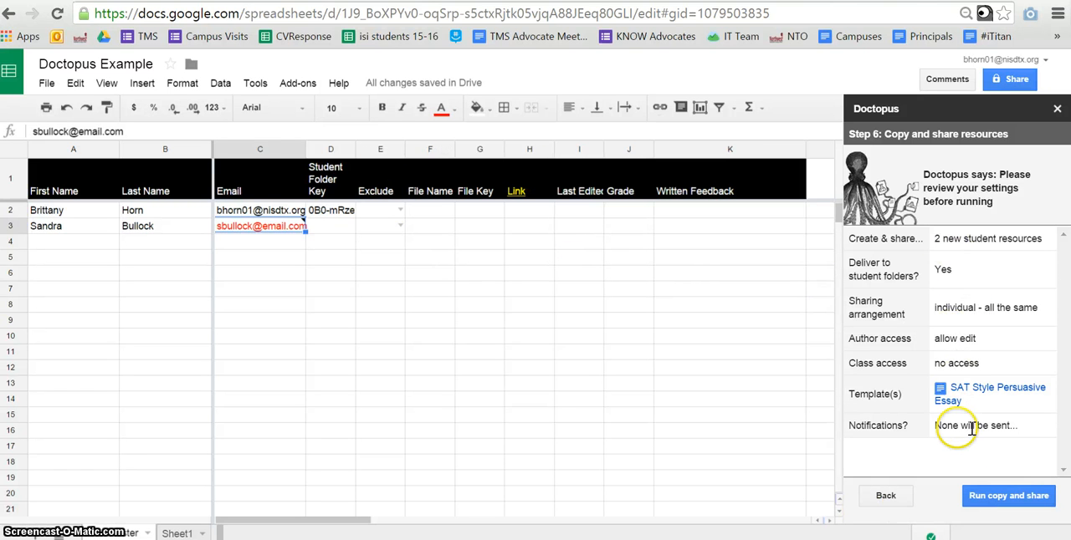
Run the copy and share job for the student files and open the first student's document link
click(1008, 497)
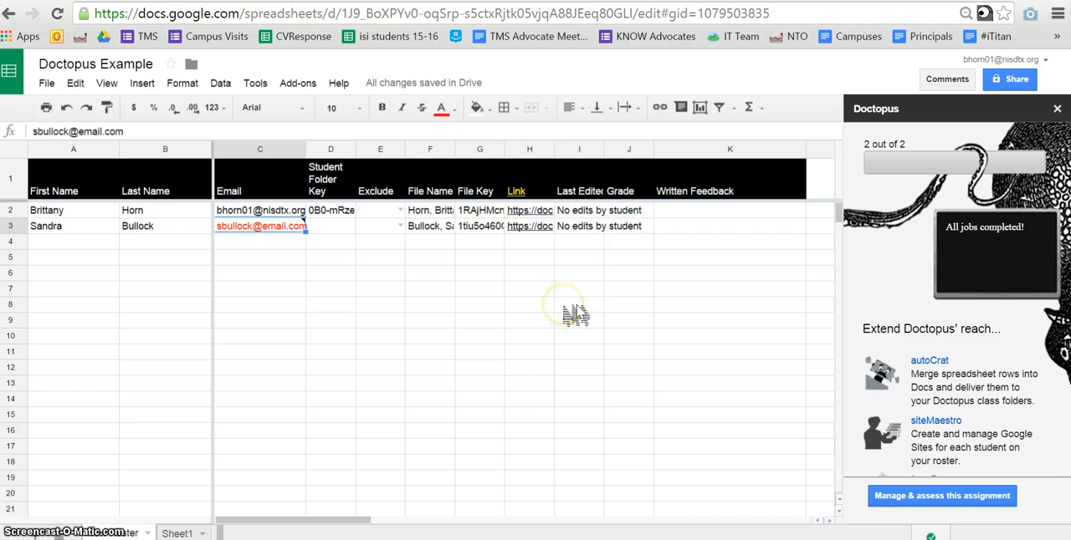
mouse_move(544, 219)
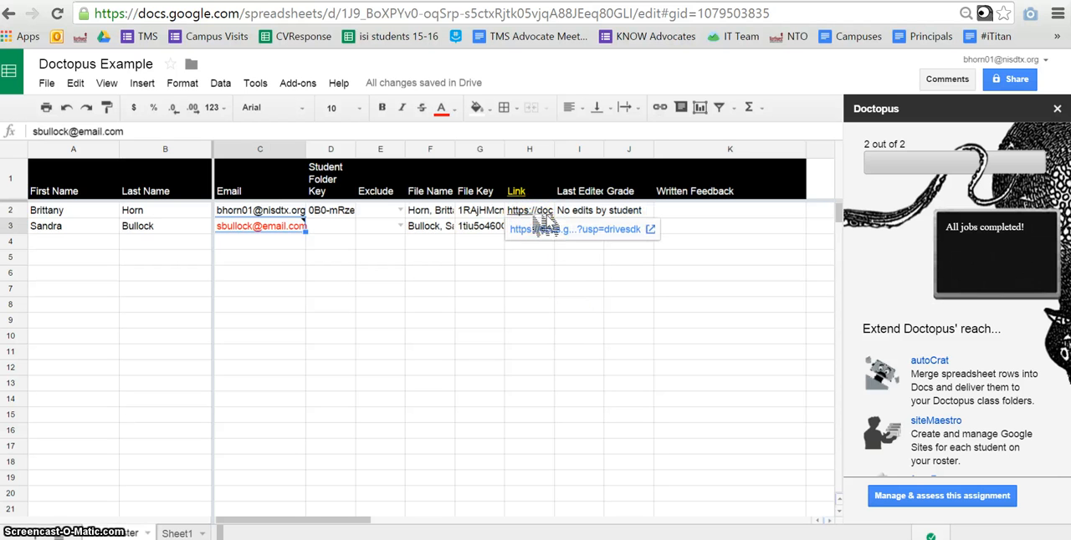
click(540, 232)
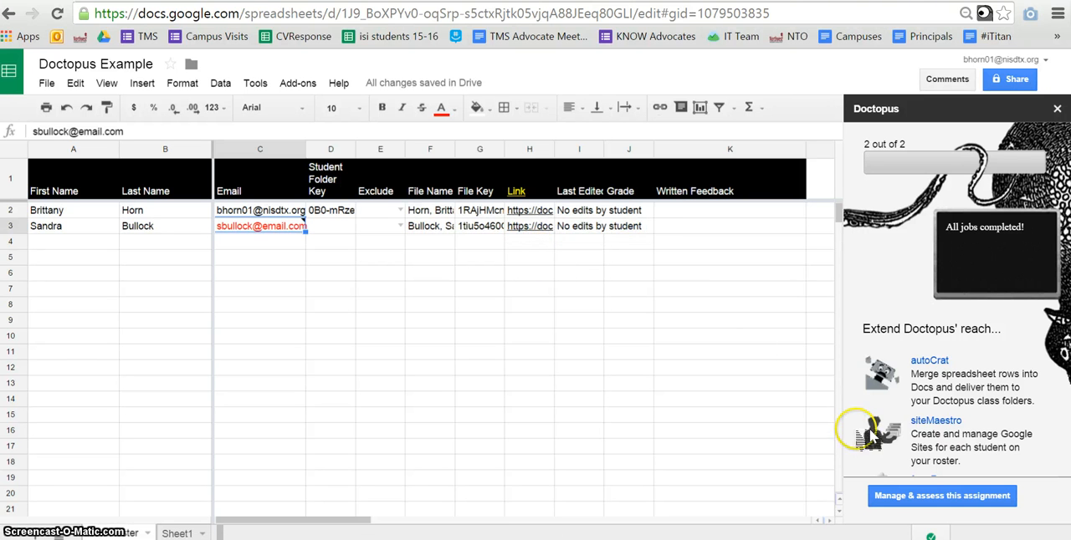
Open the assignment management and assessment tools and attach the Expository Writing Rubric as the assignment's Goobric
click(951, 502)
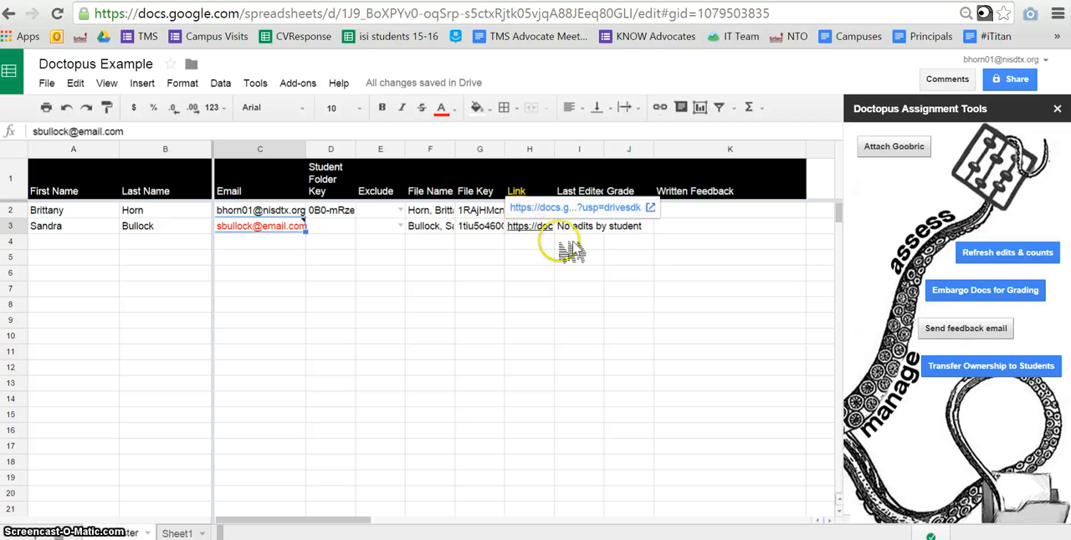
click(907, 152)
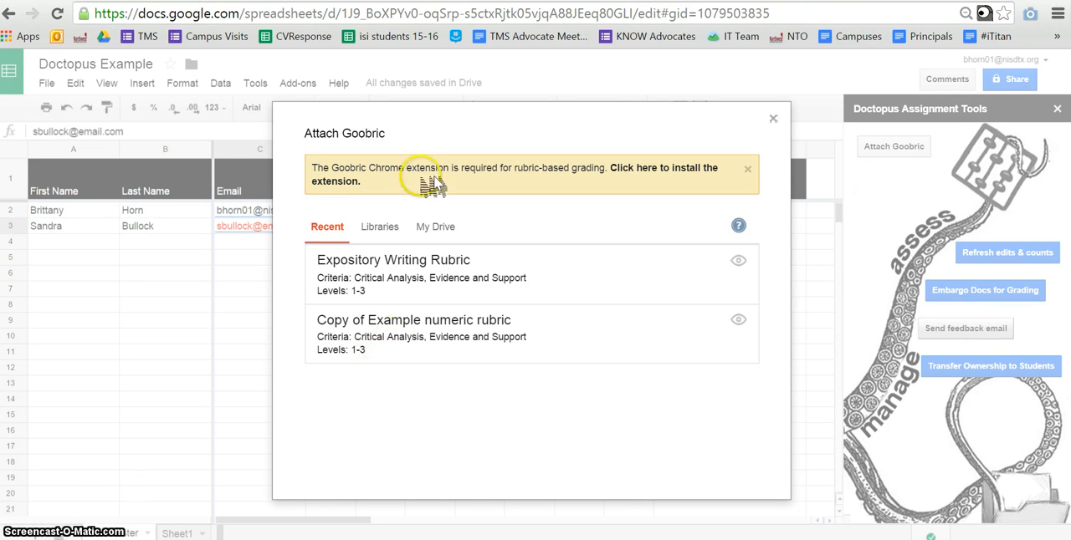
click(429, 264)
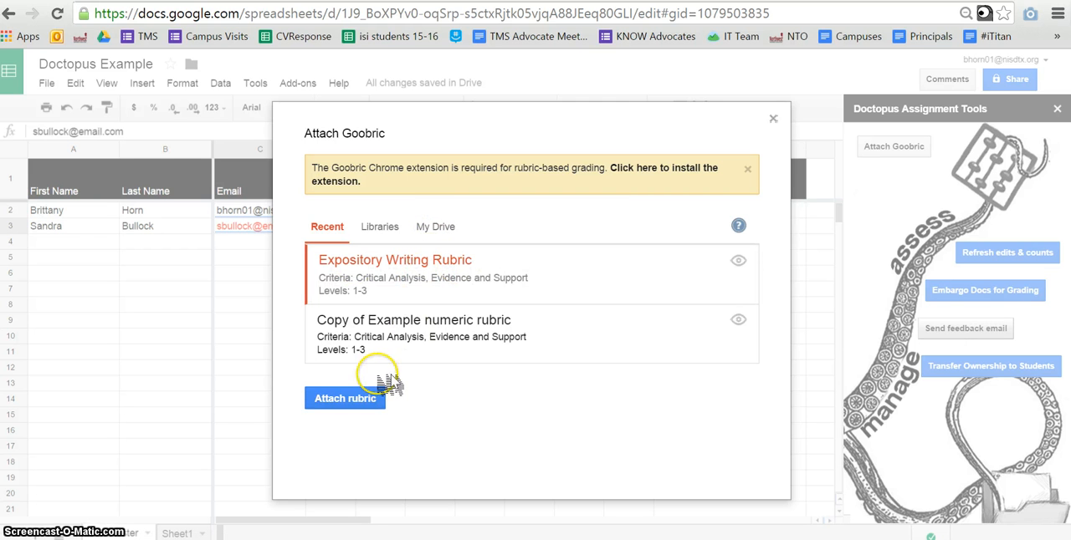
click(358, 398)
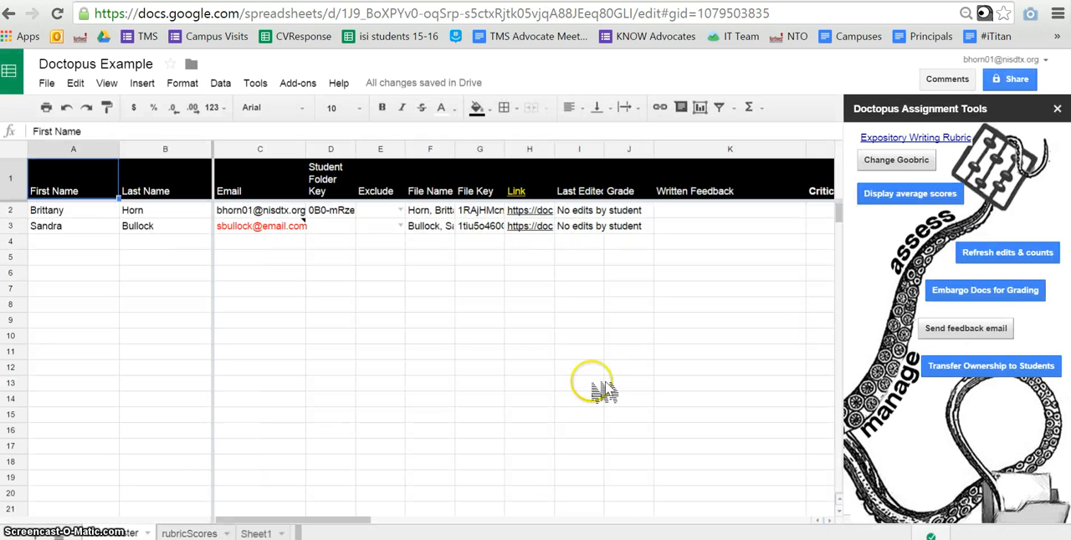
Check the Goobric libraries available for changing the rubric, keeping the attached one
click(891, 167)
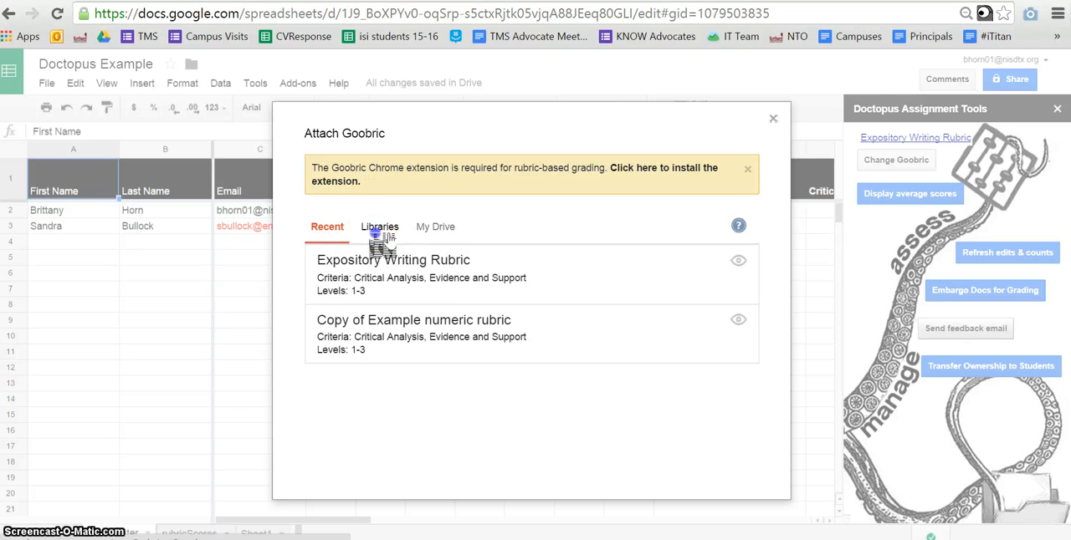
click(376, 233)
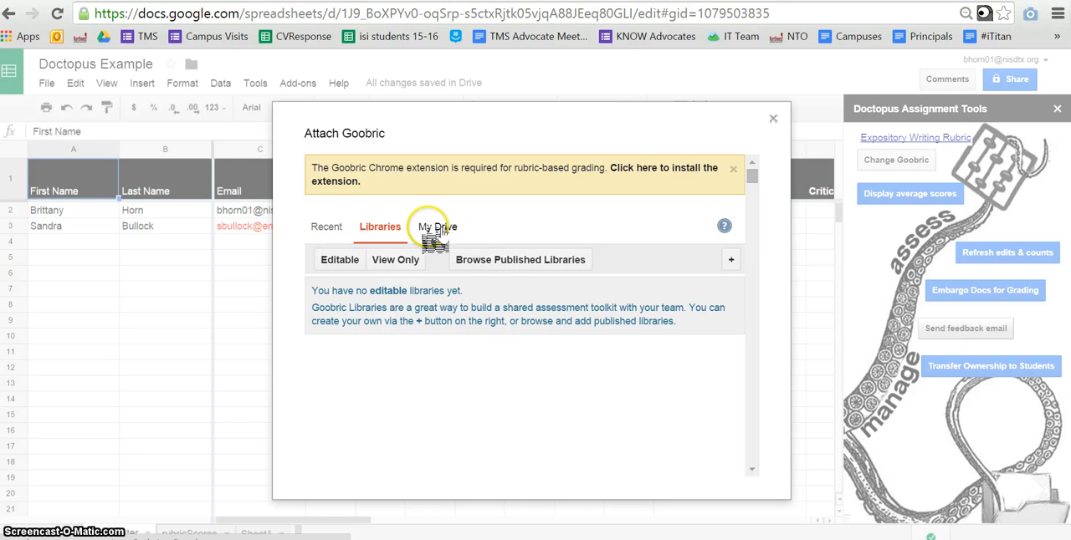
click(773, 119)
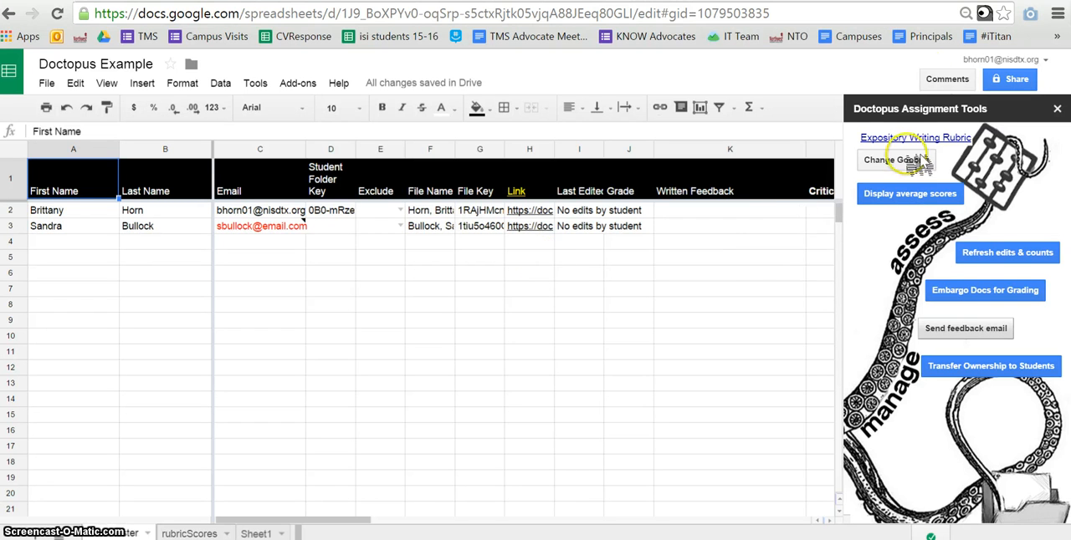
Launch the Goobric web app for the roster and go through the first student's essay document to its end
click(1000, 16)
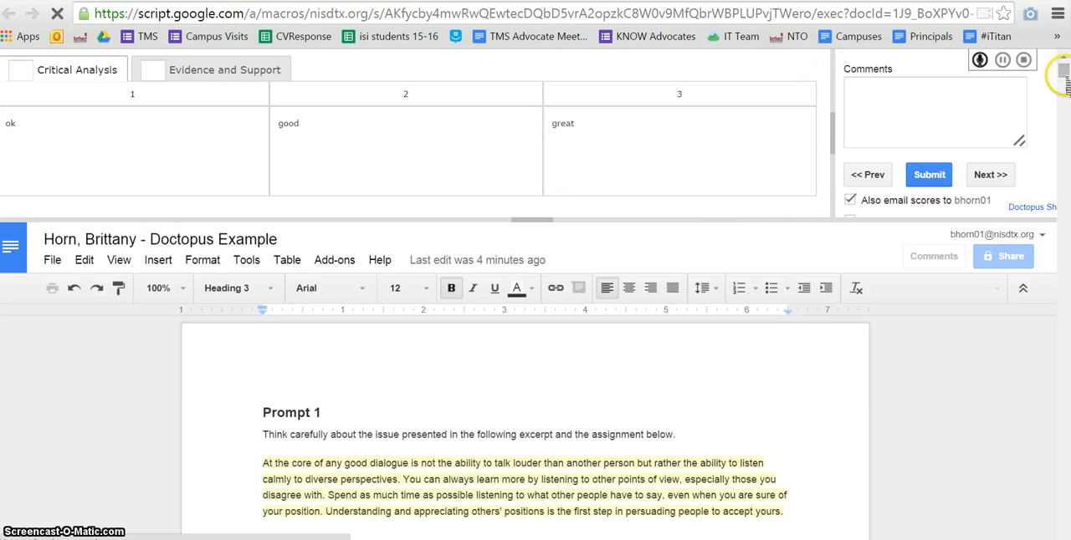
mouse_move(1066, 73)
mouse_down()
mouse_move(1066, 82)
mouse_move(1066, 72)
mouse_up()
click(800, 351)
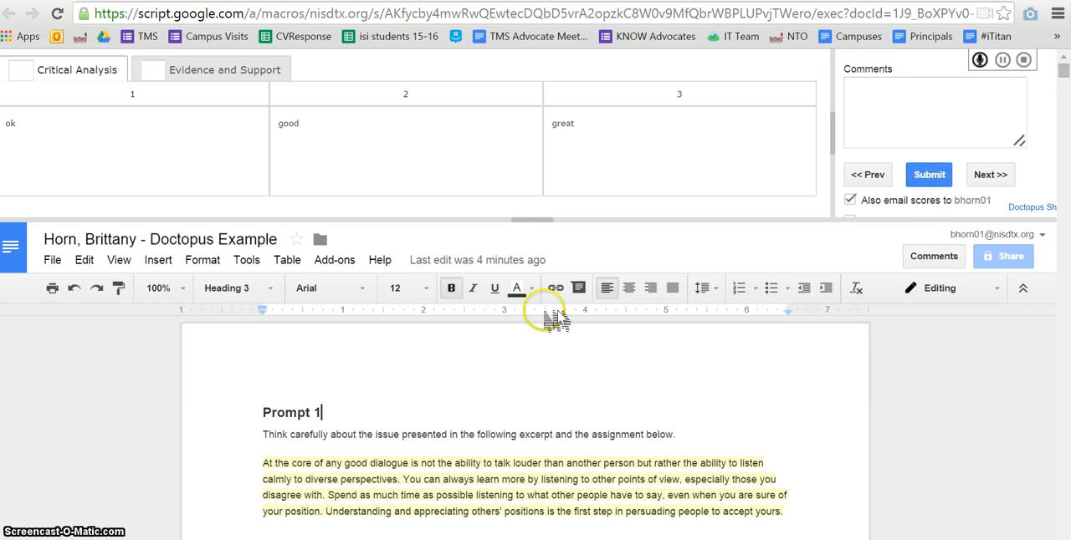
click(835, 455)
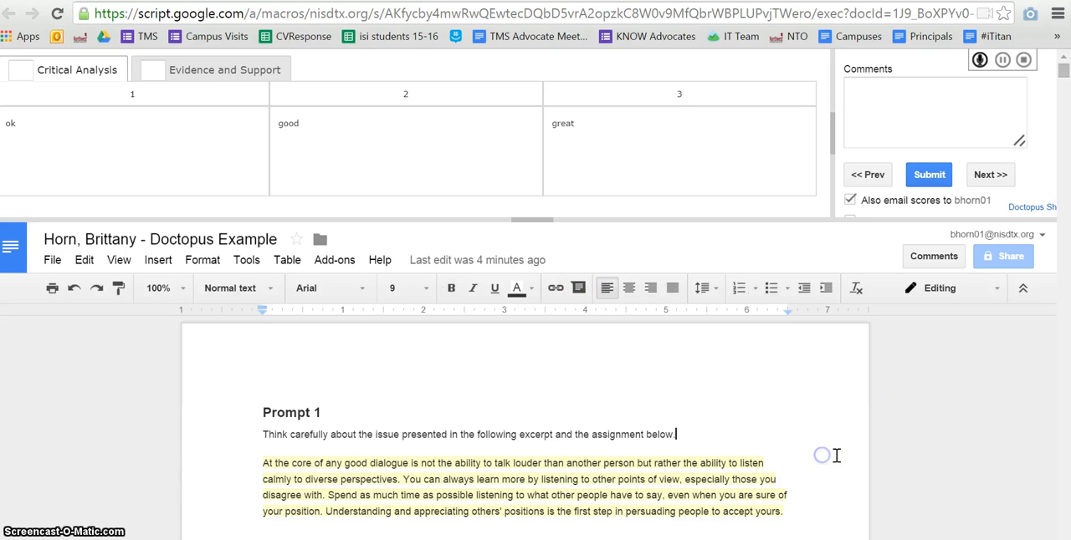
key(ctrl+End)
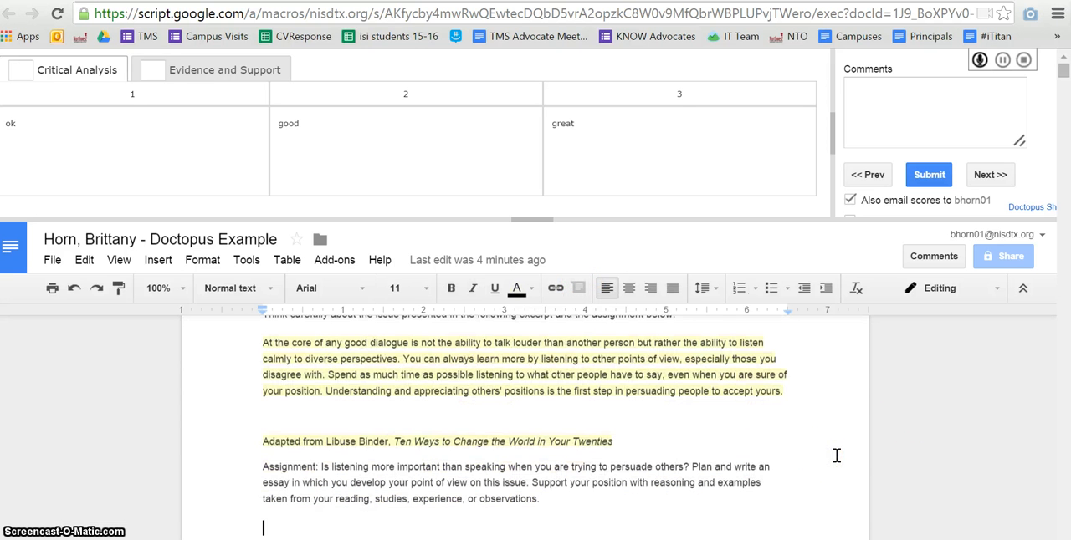
Score the first student's essay with 2 for Critical Analysis and 20 for Evidence and Support
click(23, 70)
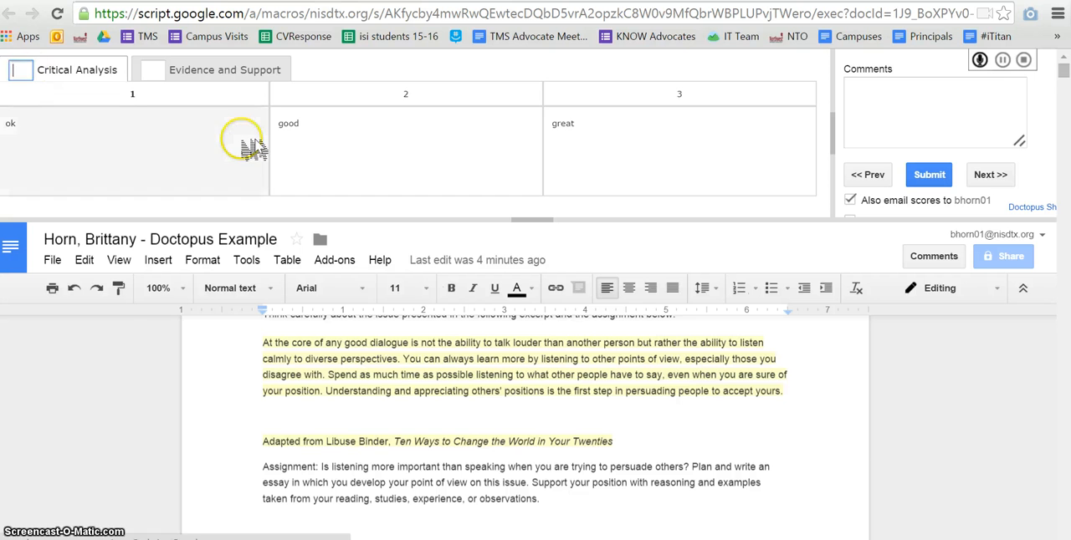
text(2)
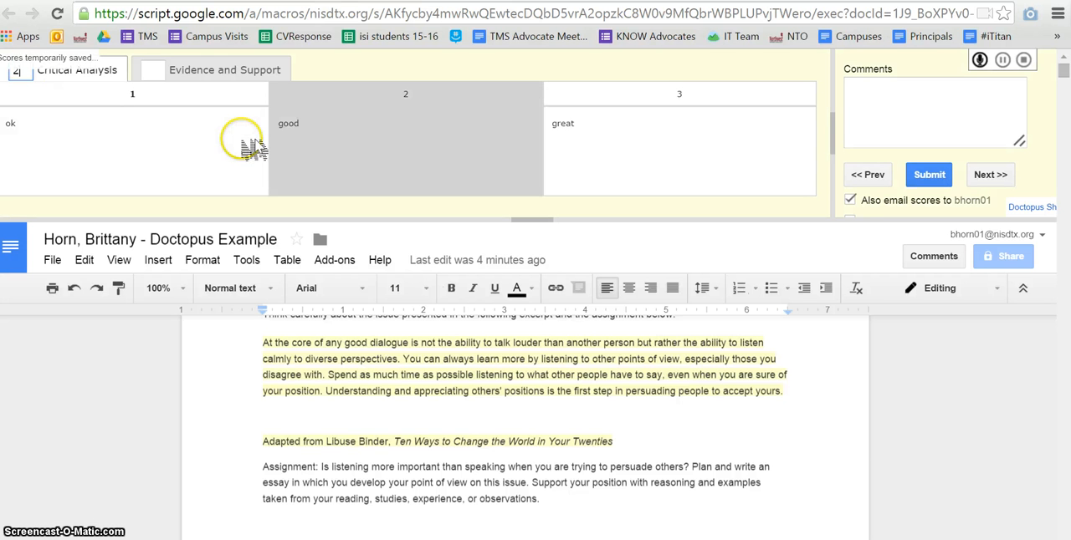
click(149, 70)
text(2)
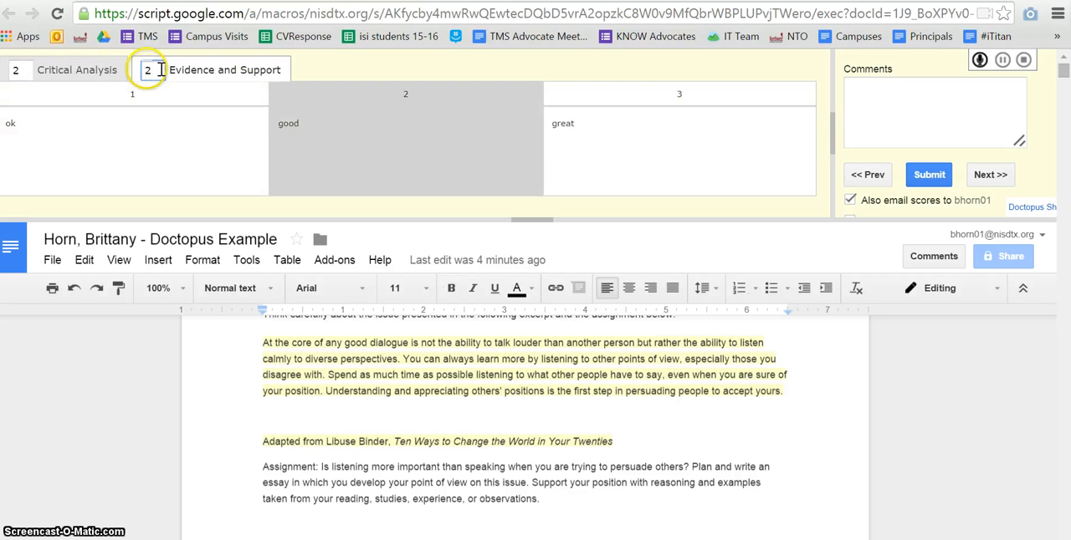
text(0)
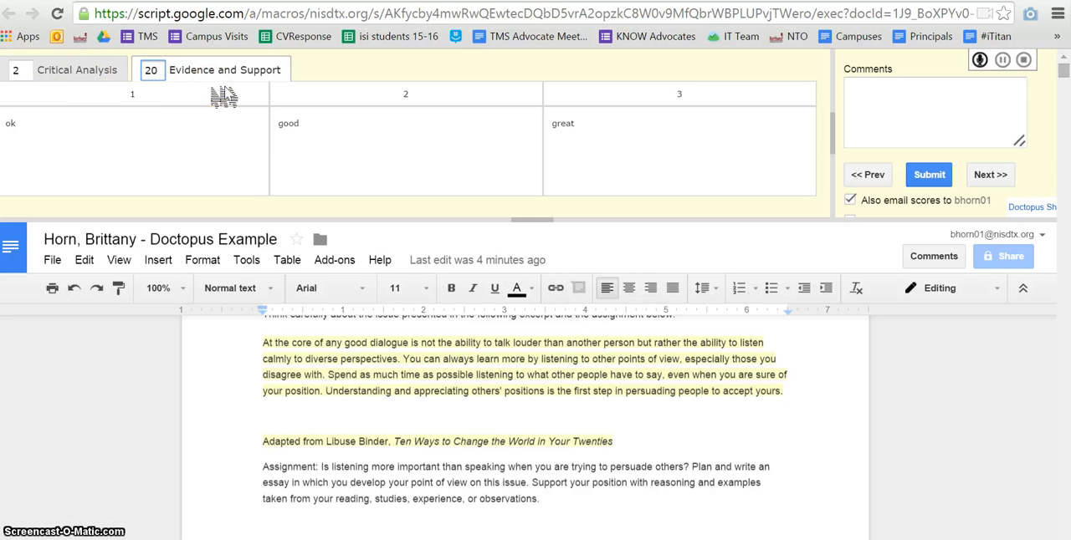
Add the comment "Great Job on this", then record a short audio comment and save it to Drive
click(847, 92)
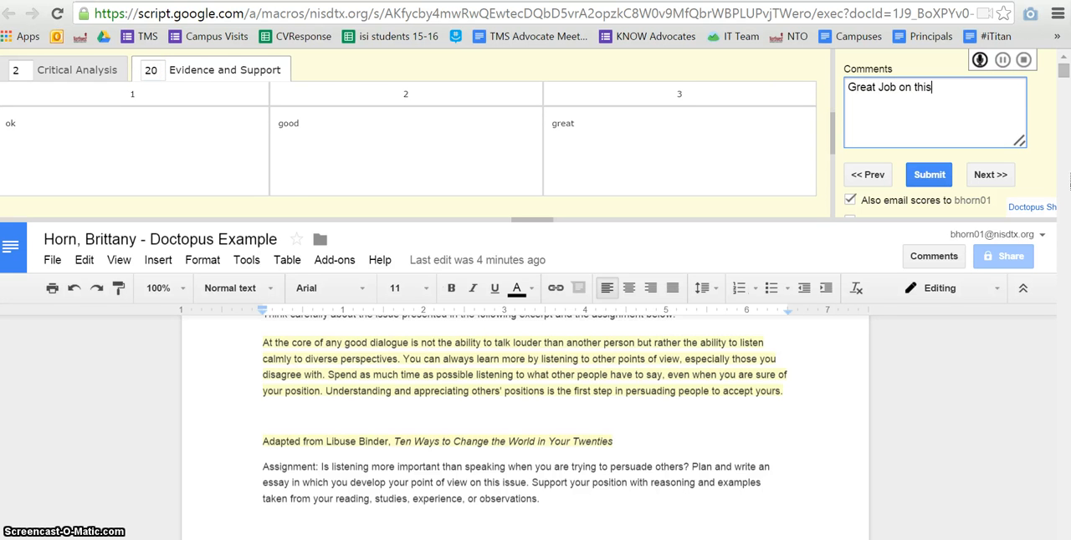
click(980, 60)
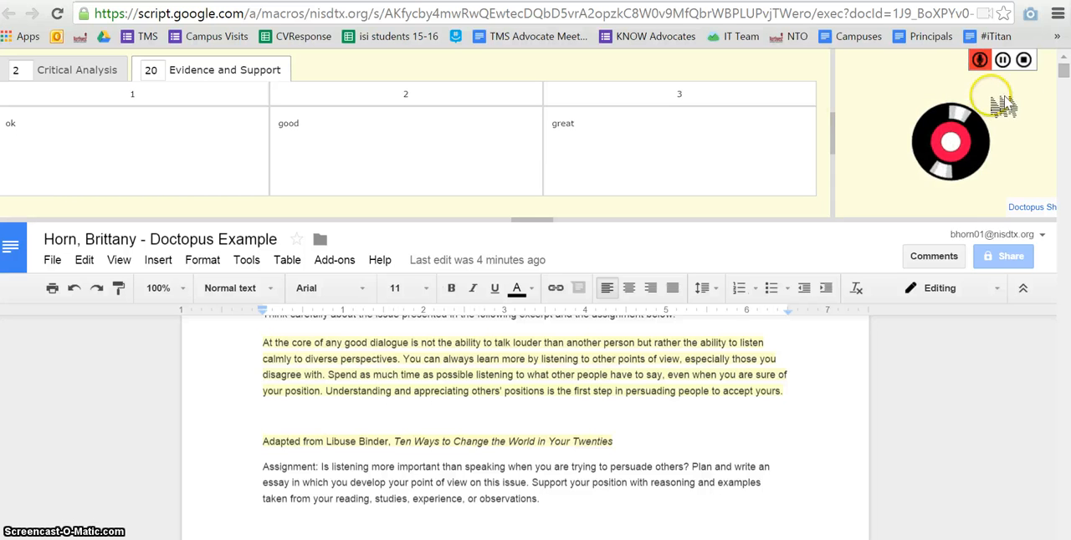
click(1020, 60)
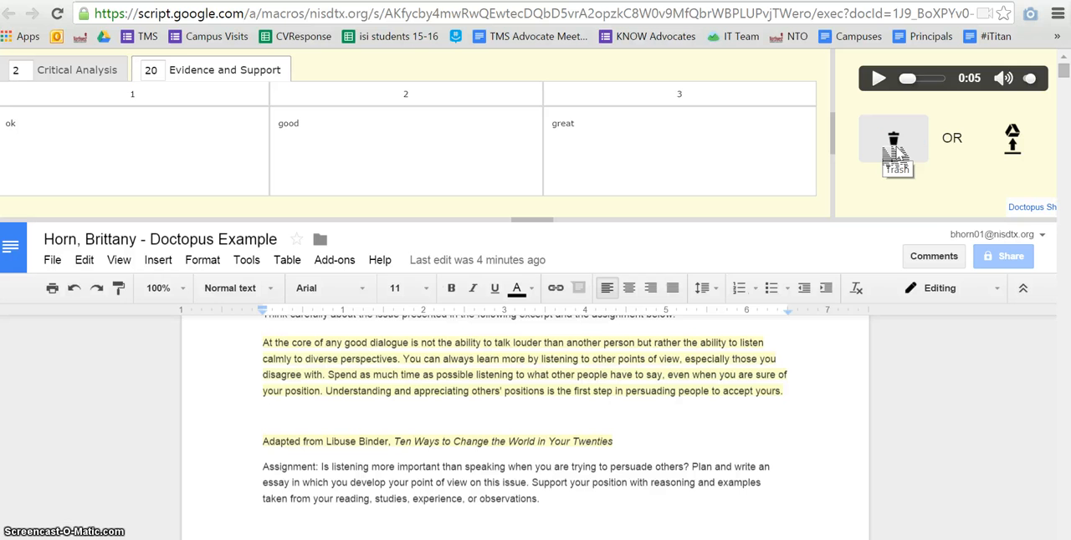
click(1014, 141)
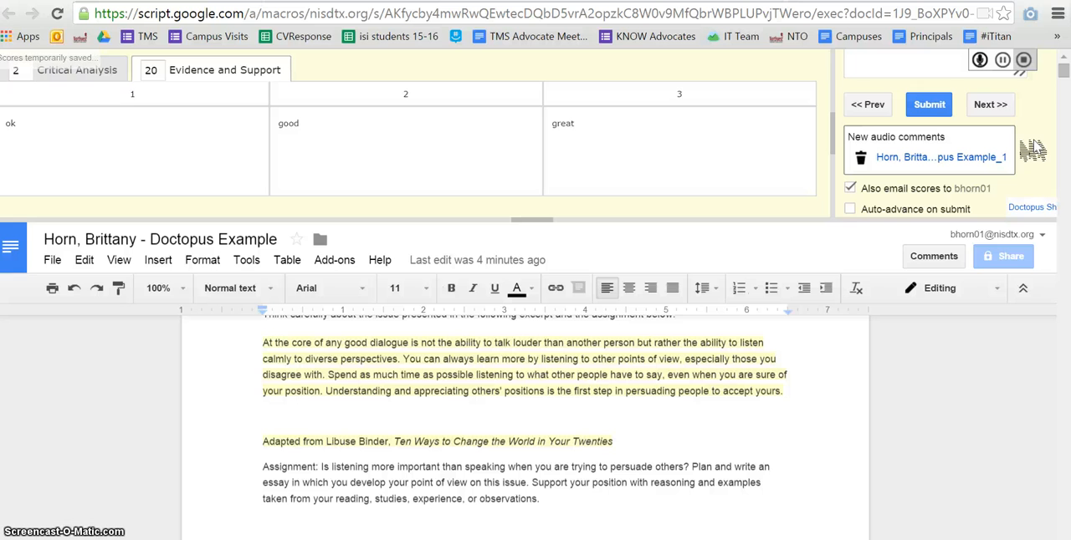
Submit the first student's scores and comments and advance to the next student's document
click(927, 105)
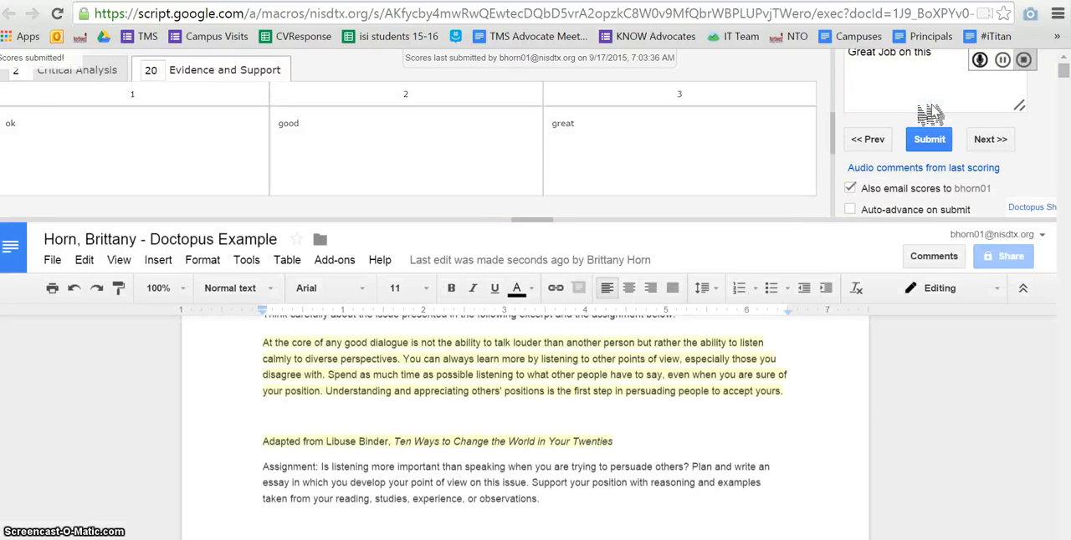
click(983, 140)
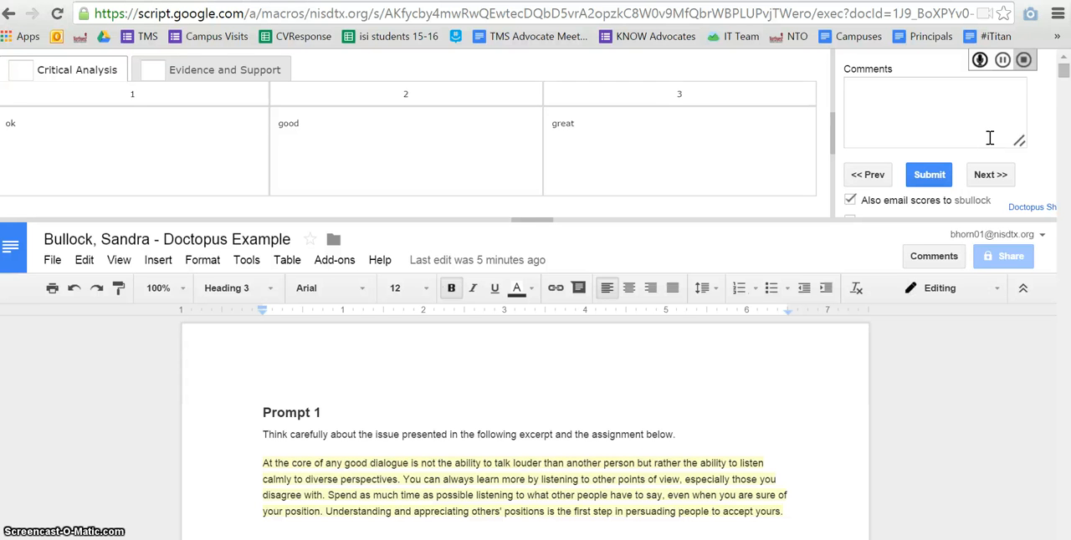
click(850, 200)
Return to the Doctopus Example spreadsheet and review the rubric score, comment and count columns in the roster
key(ctrl+shift+Tab)
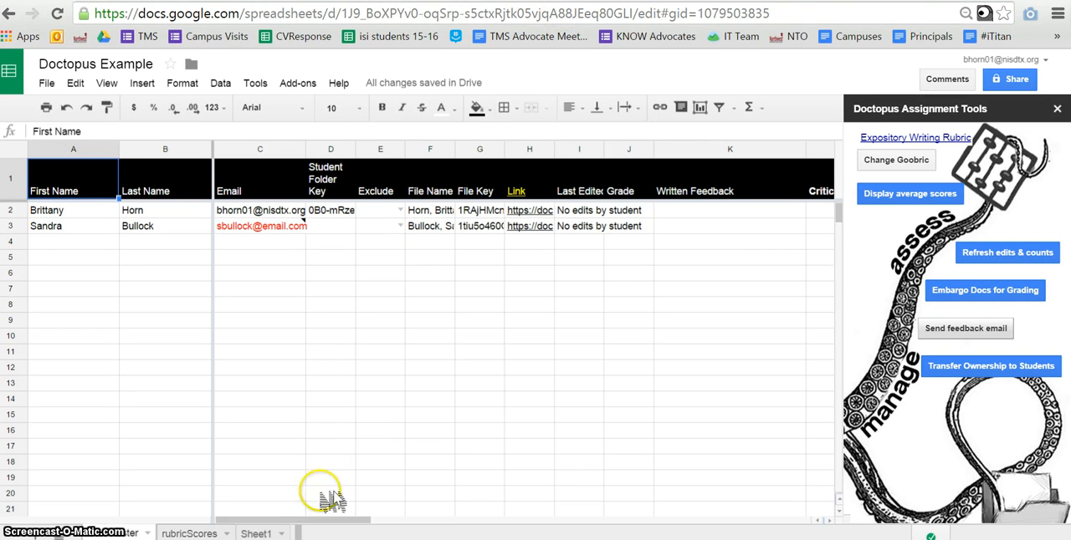
drag(344, 521, 348, 520)
drag(423, 533, 461, 533)
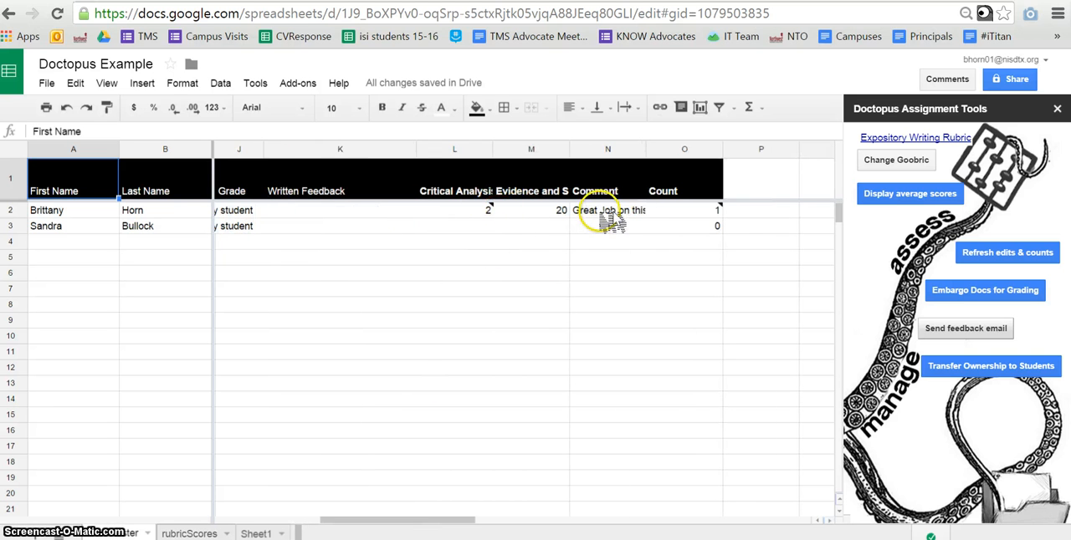
drag(427, 531, 478, 520)
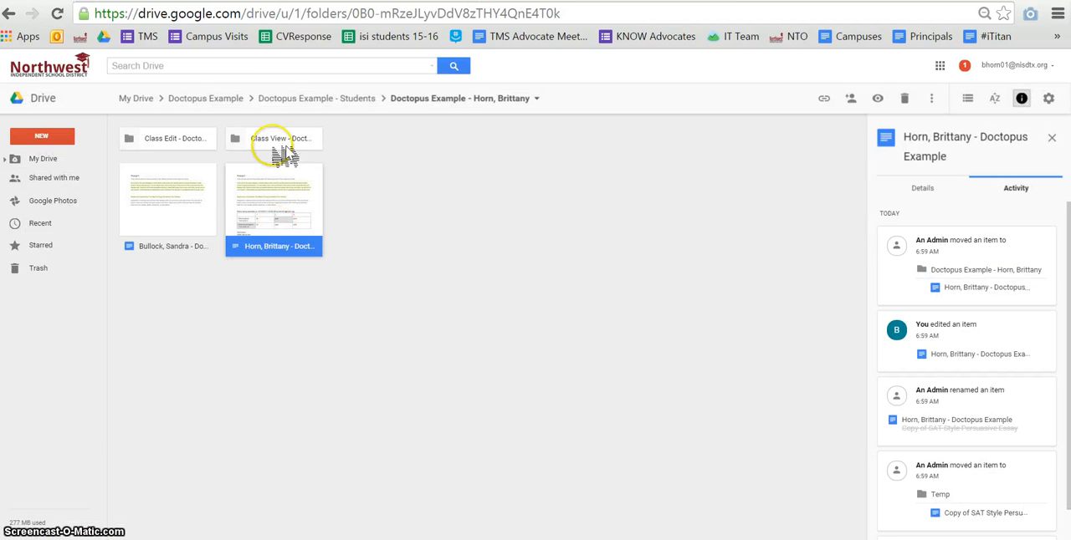
Open the first student's graded document from their Drive folder and review the rubric table and comments below the essay
drag(318, 90, 288, 217)
double_click(289, 218)
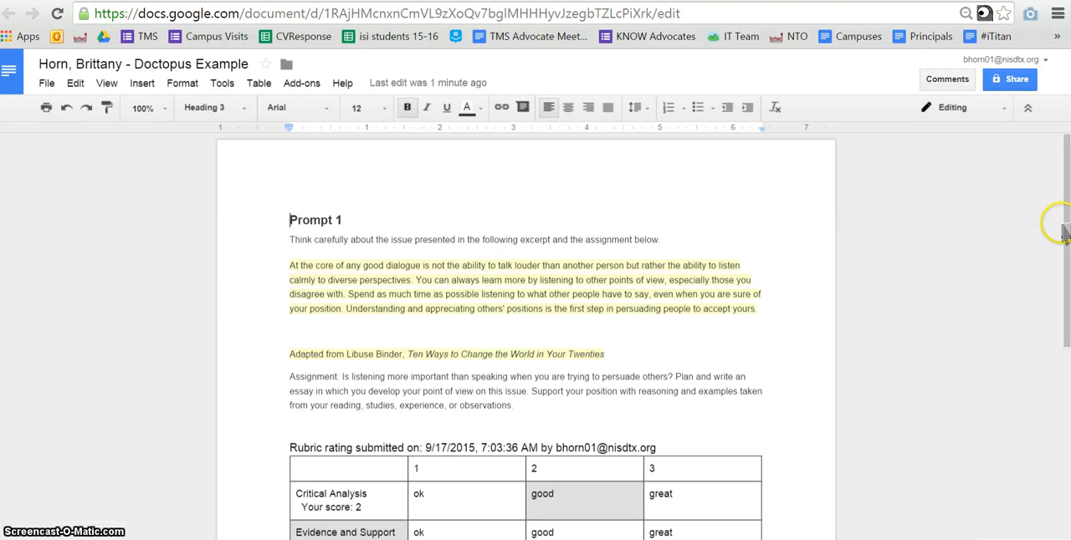
drag(1065, 227, 1068, 337)
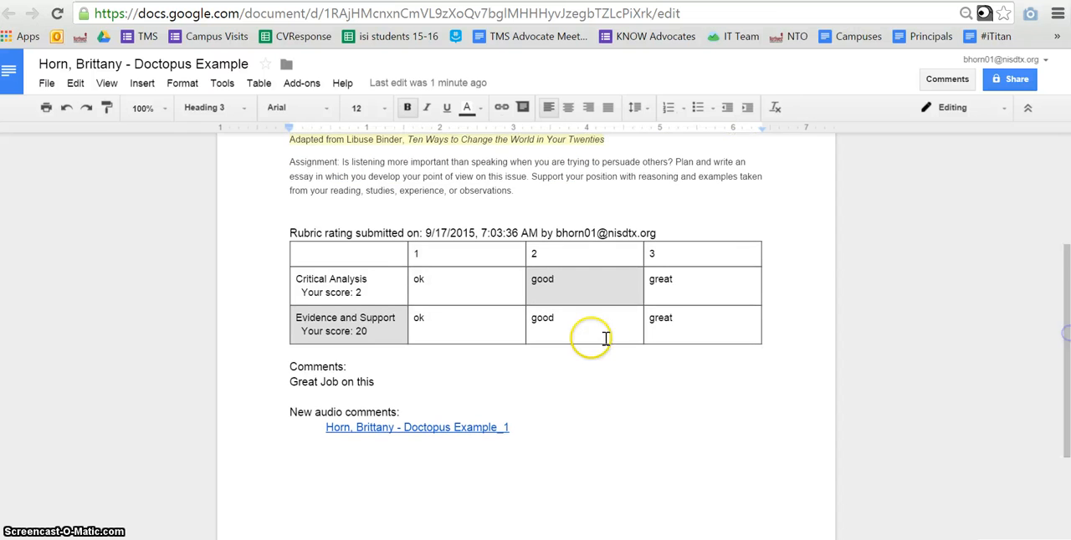
Open the audio comment linked in the graded document, play the recording, and pause it
click(412, 429)
click(421, 450)
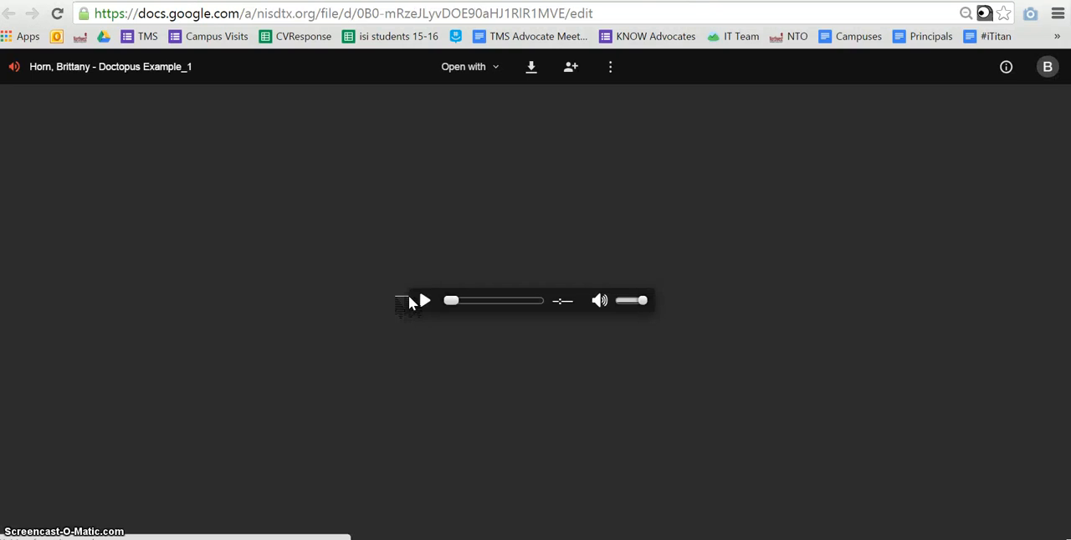
click(419, 301)
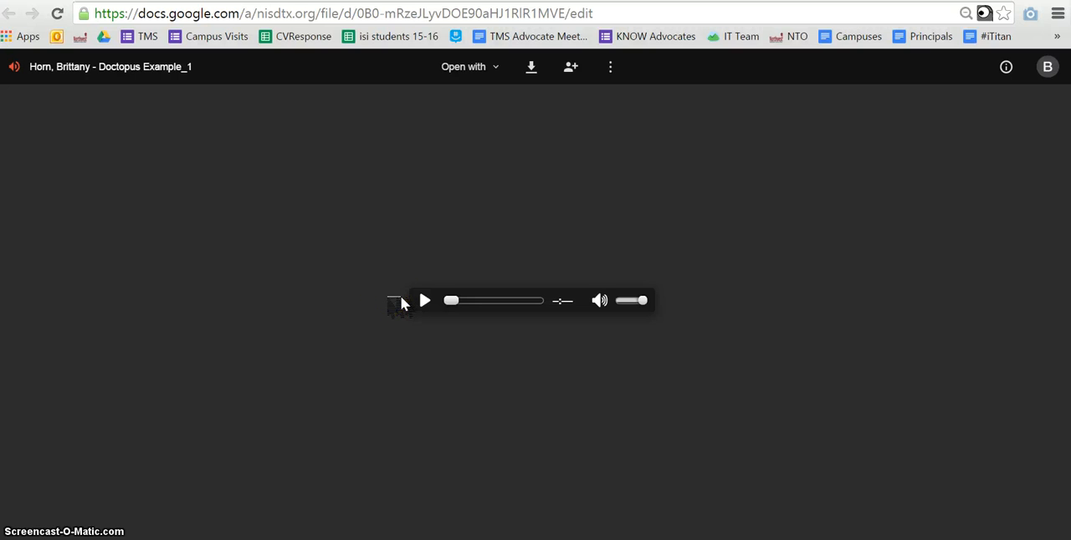
click(418, 300)
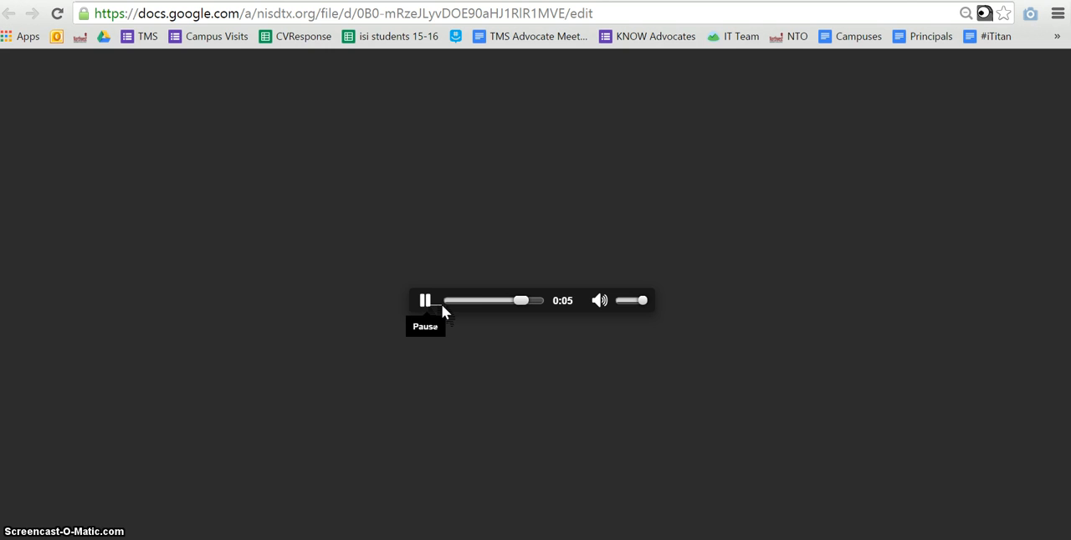
click(442, 305)
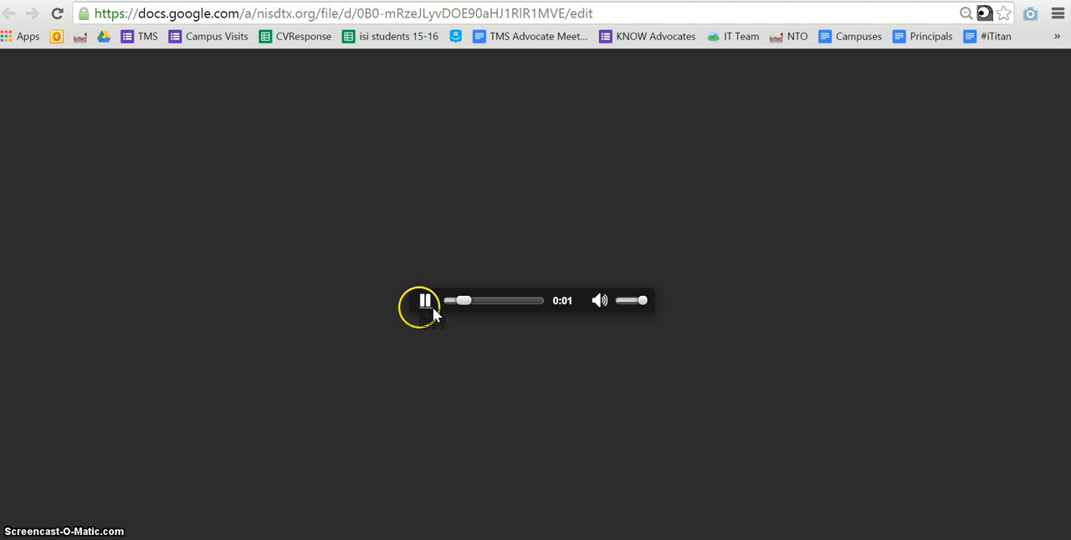
click(425, 303)
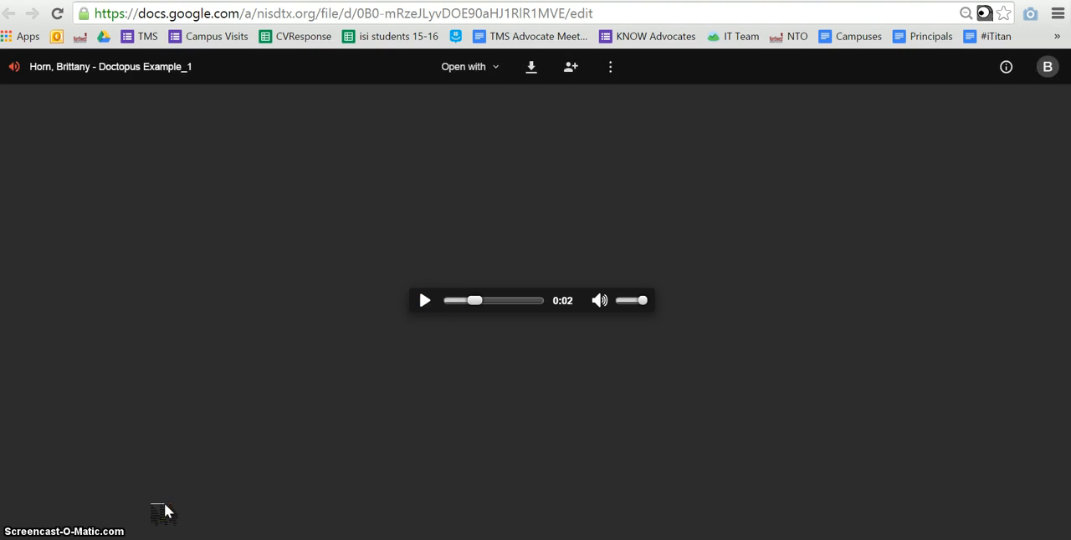